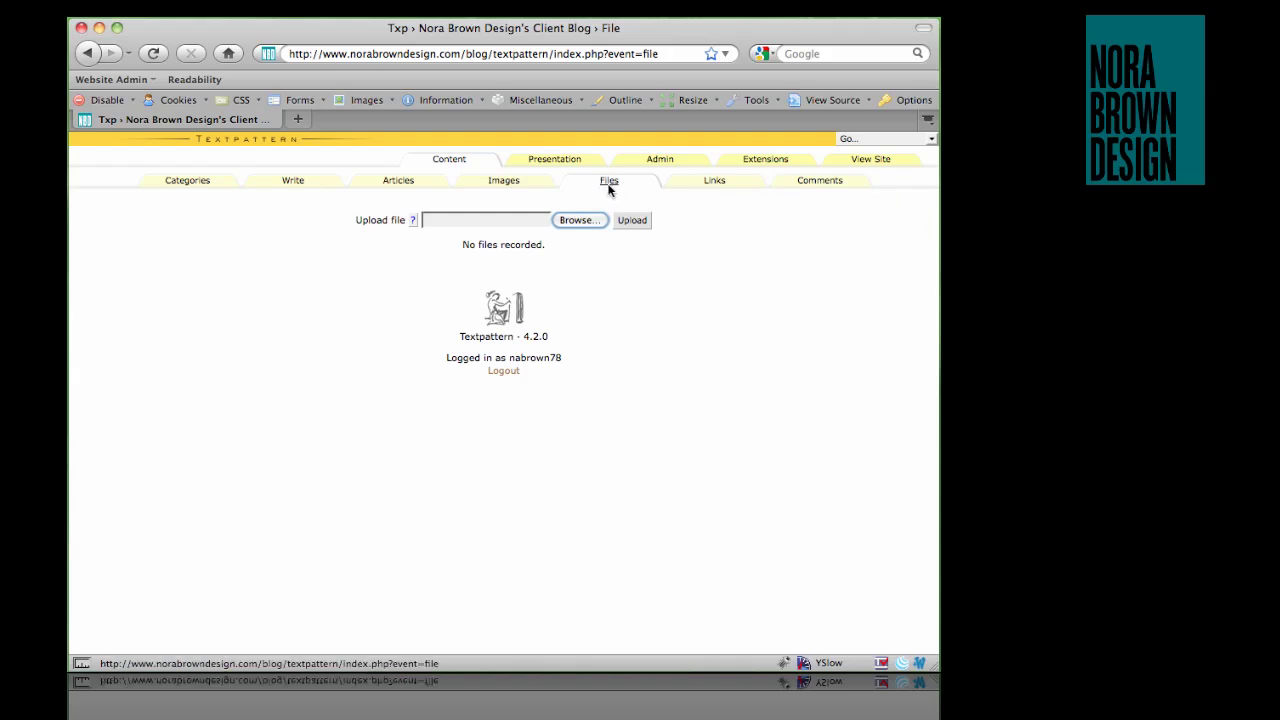
# Choose sample-file.pdf from the Desktop and upload it to the site's files
pyautogui.click(582, 220)
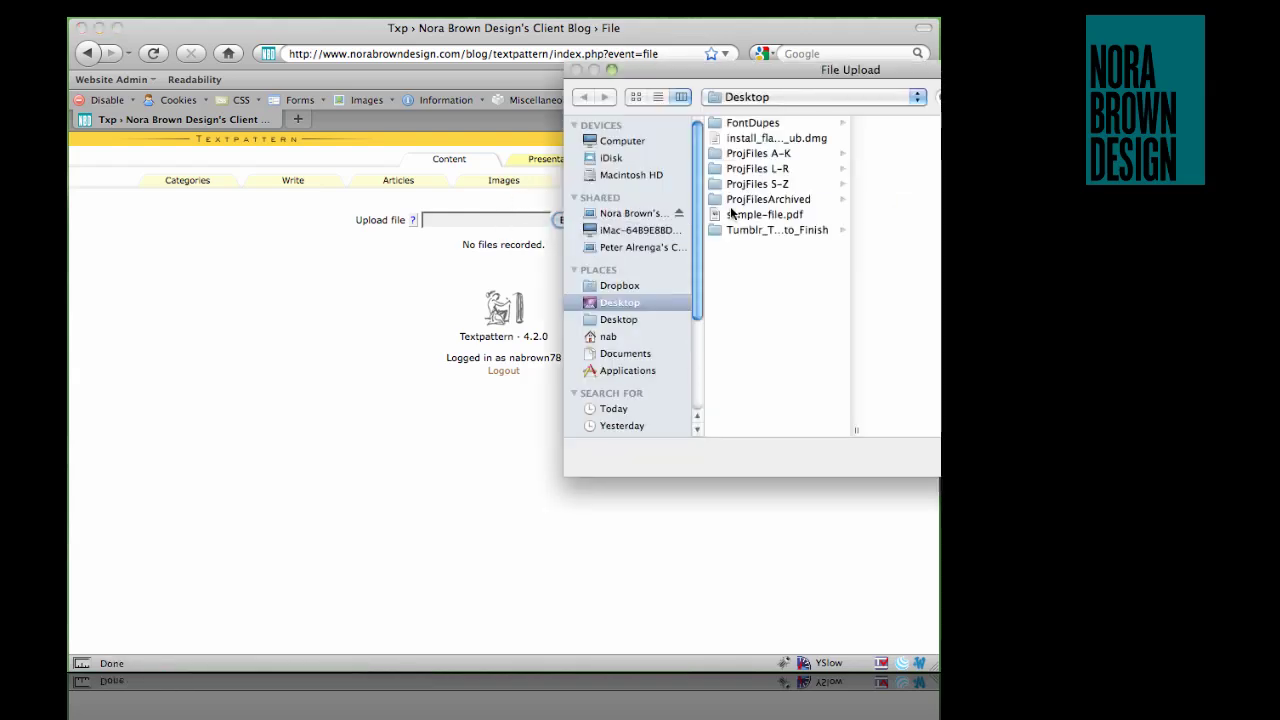
pyautogui.moveTo(811, 68); pyautogui.dragTo(530, 106)
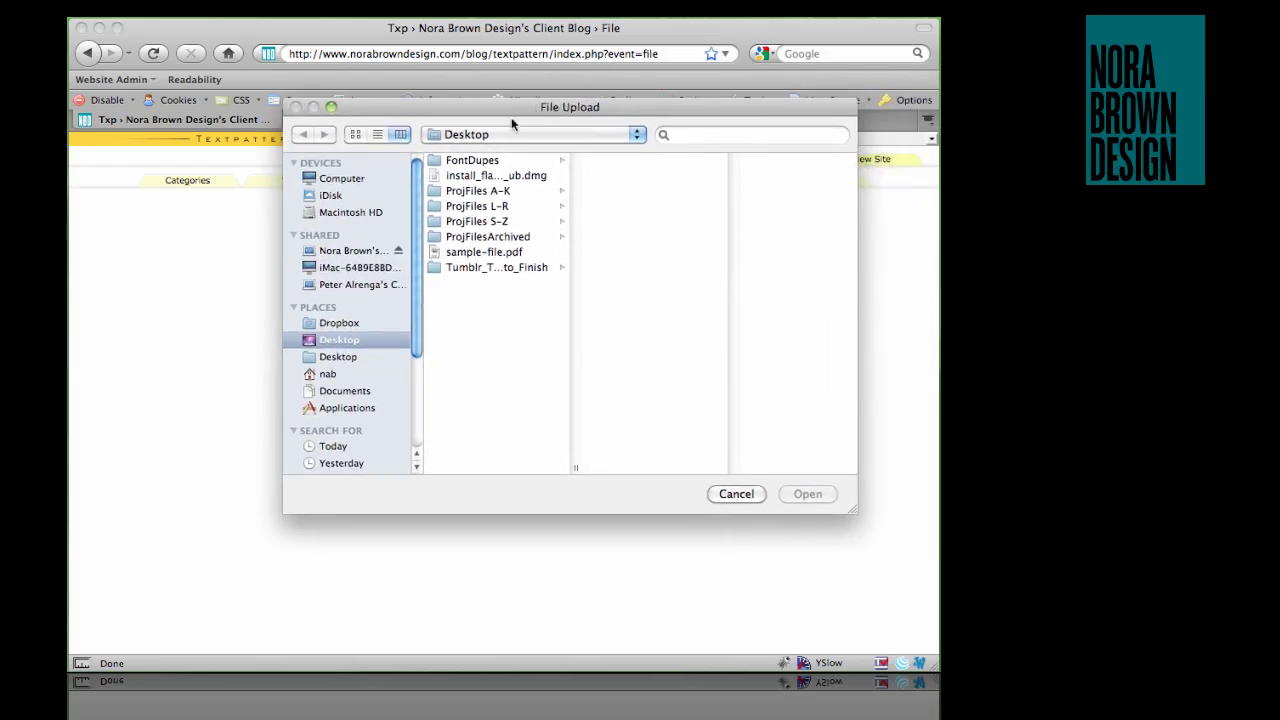
pyautogui.click(459, 253)
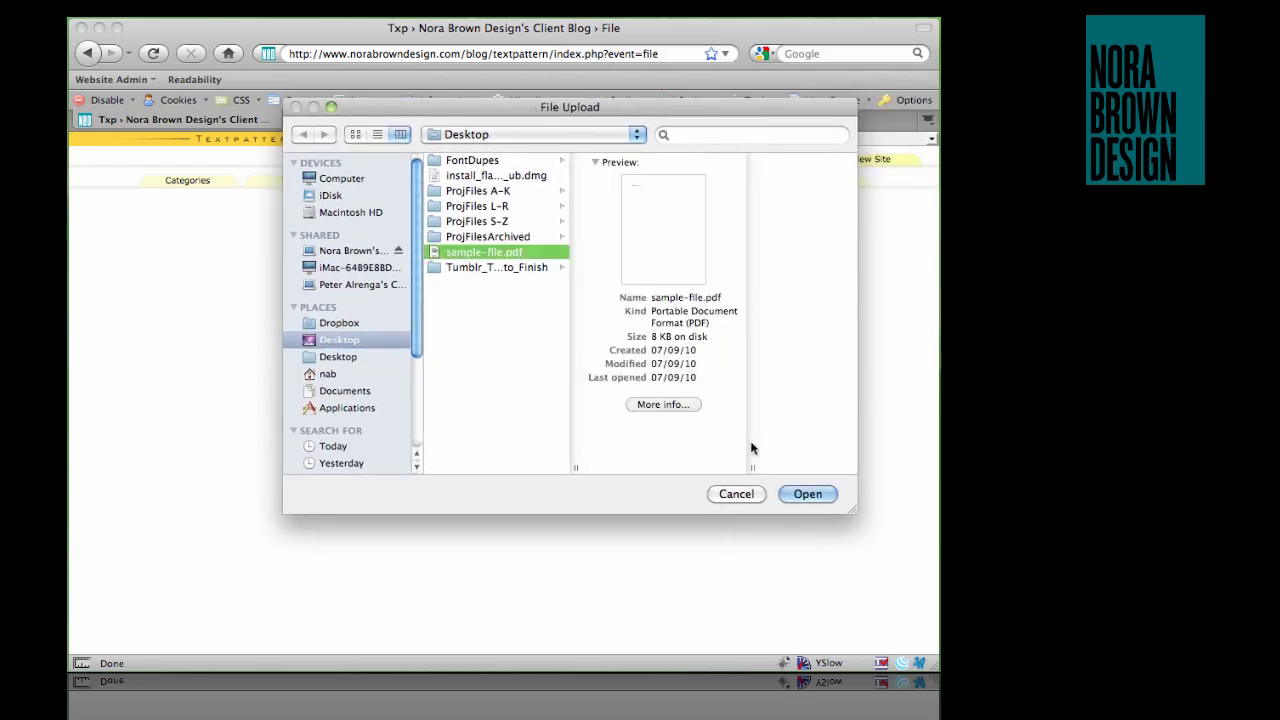
pyautogui.click(808, 494)
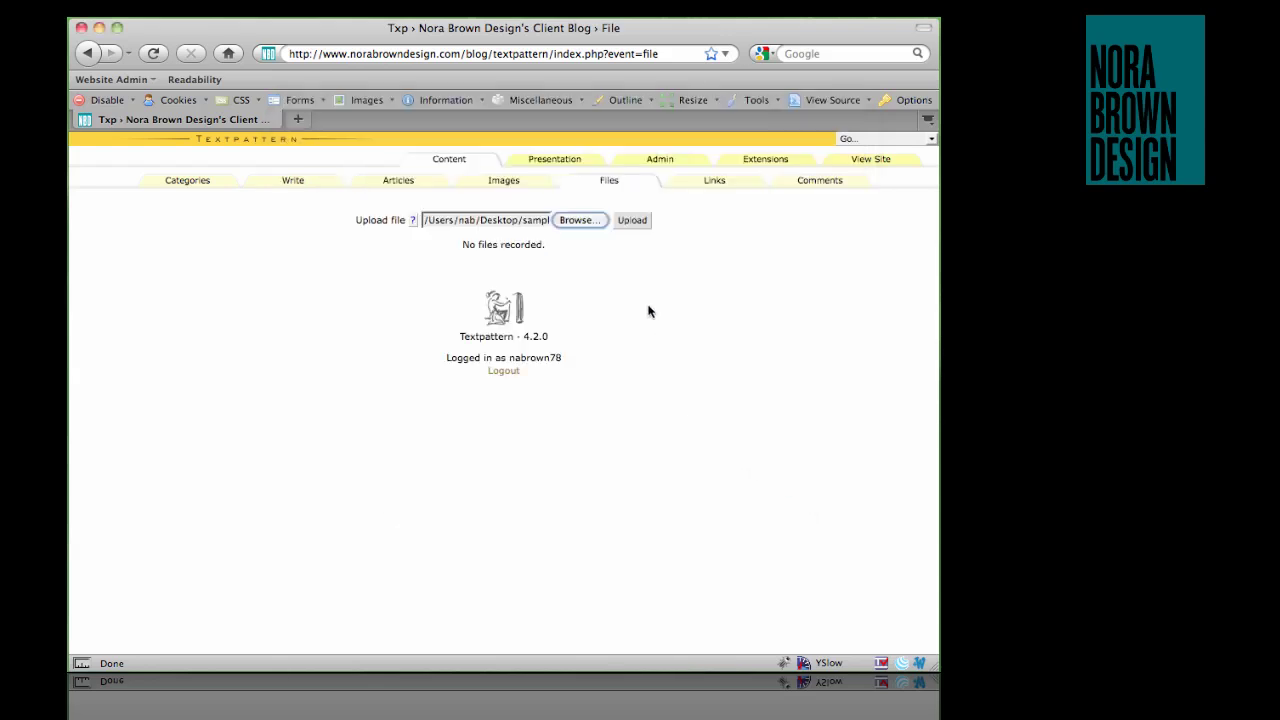
pyautogui.click(632, 220)
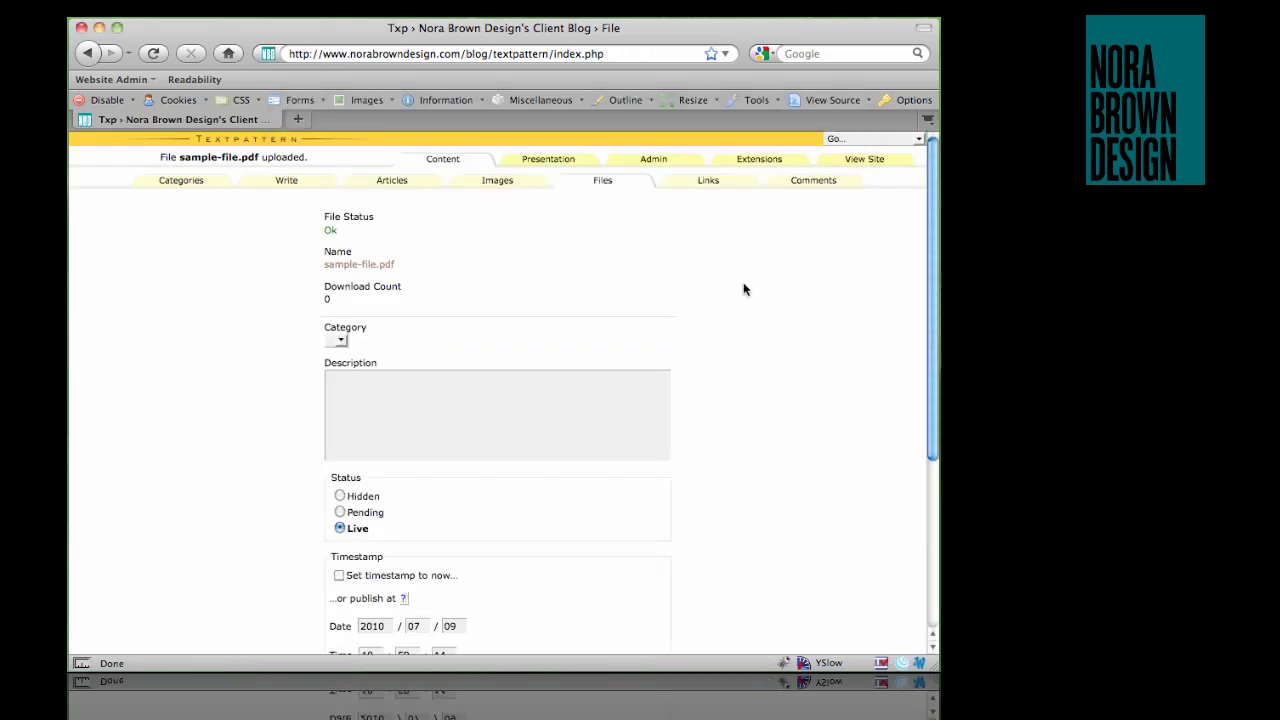
# Give sample-file.pdf the description 'PDF of a sample file' and save it
pyautogui.scroll(-2, 722, 290)
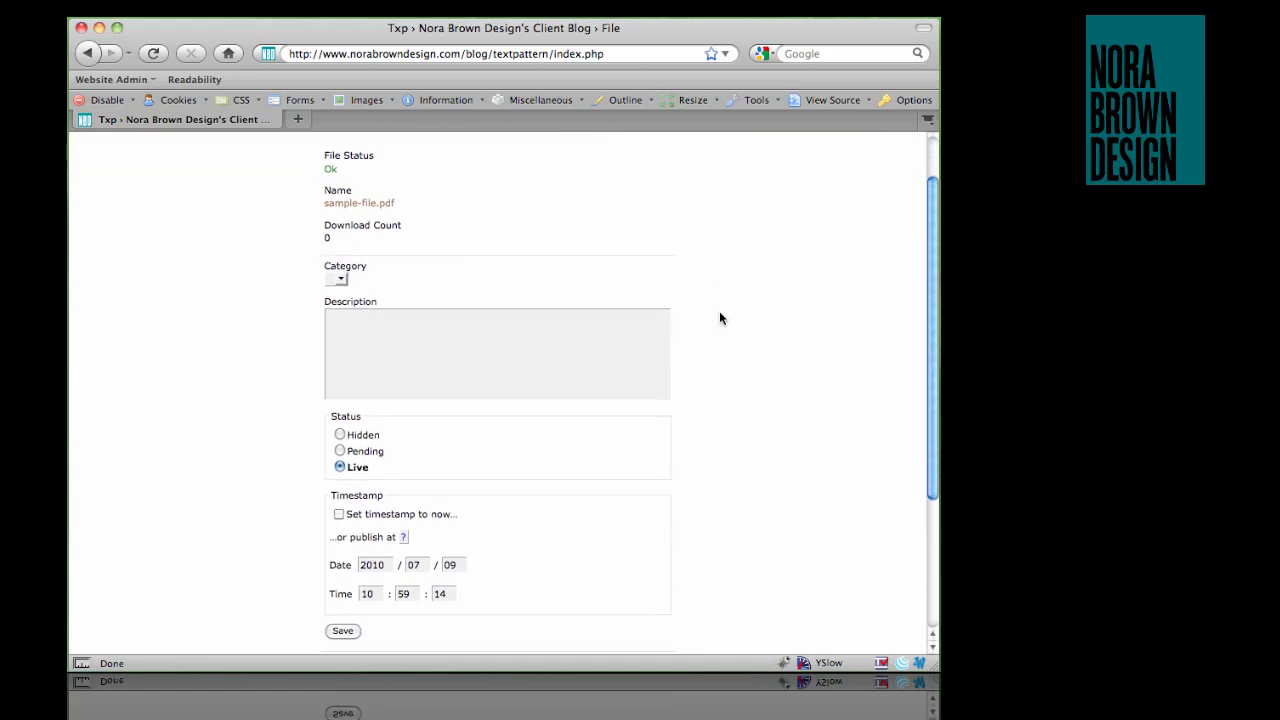
pyautogui.click(512, 337)
pyautogui.write('PDF')
pyautogui.write('of a smaple')
pyautogui.press('BackSpace')
pyautogui.press('BackSpace')
pyautogui.press('BackSpace')
pyautogui.press('BackSpace')
pyautogui.press('BackSpace')
pyautogui.write('ample file')
pyautogui.click(343, 631)
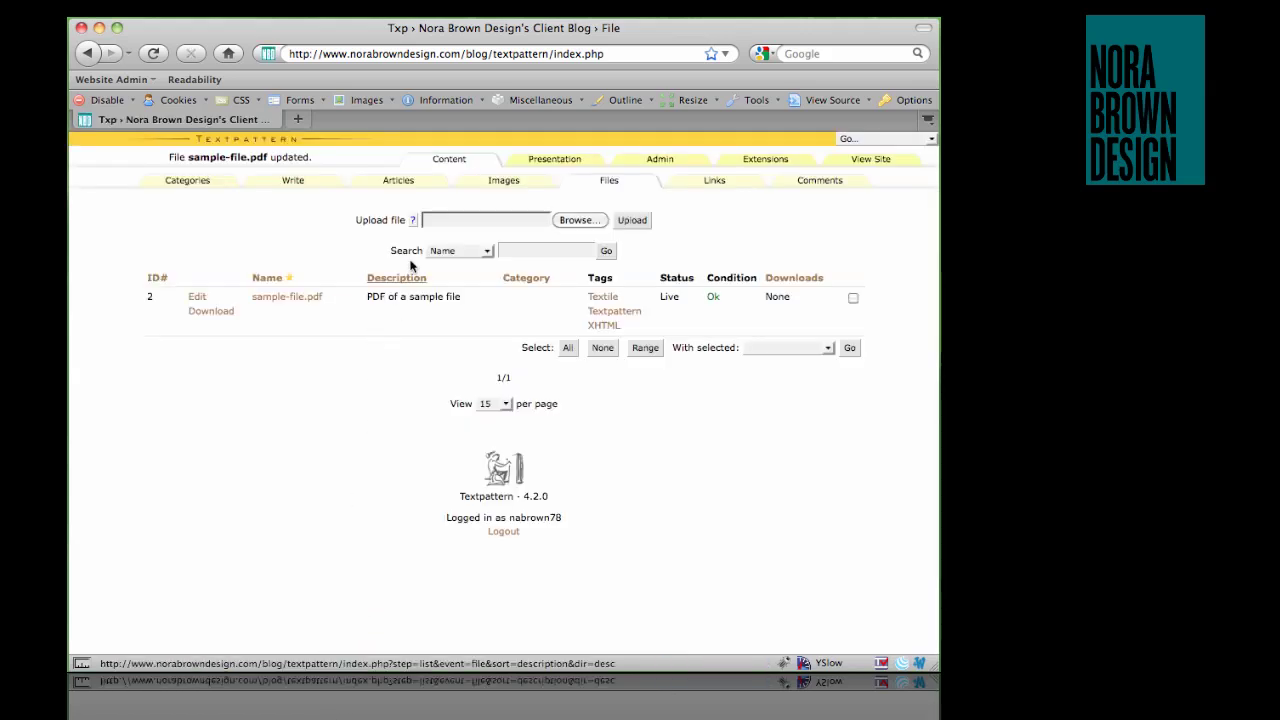
pyautogui.click(398, 180)
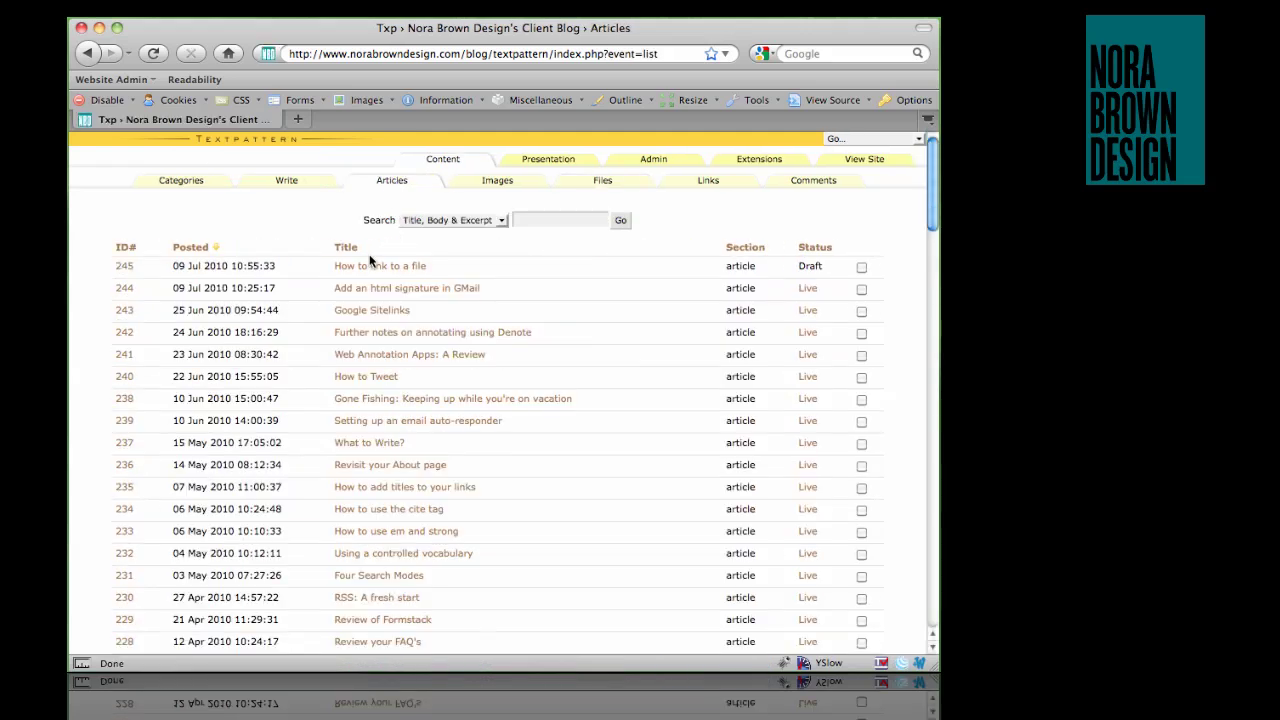
# In 'How to link to a file', add <txp:file_download filename="sample-file.pdf" /> and <txp:file_download id="2" /> to Body
pyautogui.click(365, 268)
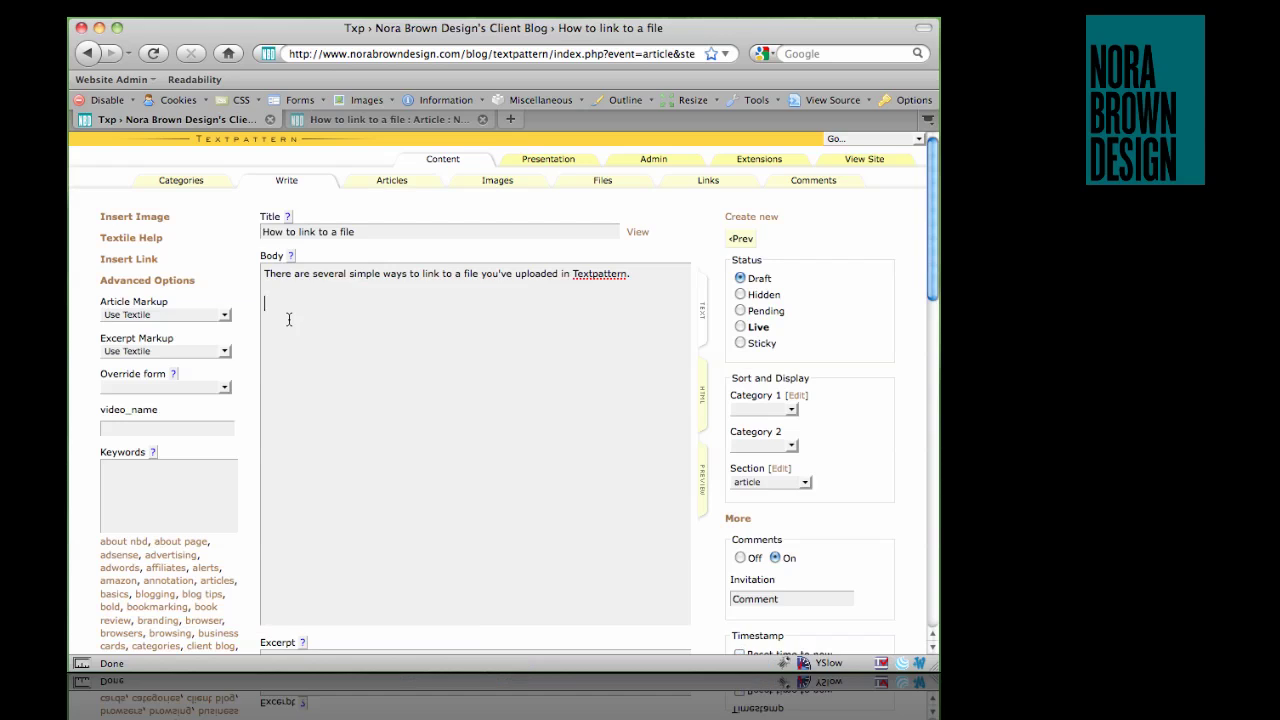
pyautogui.write('<txp:file_download filename="sample-file.pddf')
pyautogui.press('BackSpace')
pyautogui.press('BackSpace')
pyautogui.write('f" />')
pyautogui.press('Return')
pyautogui.write('<txp:')
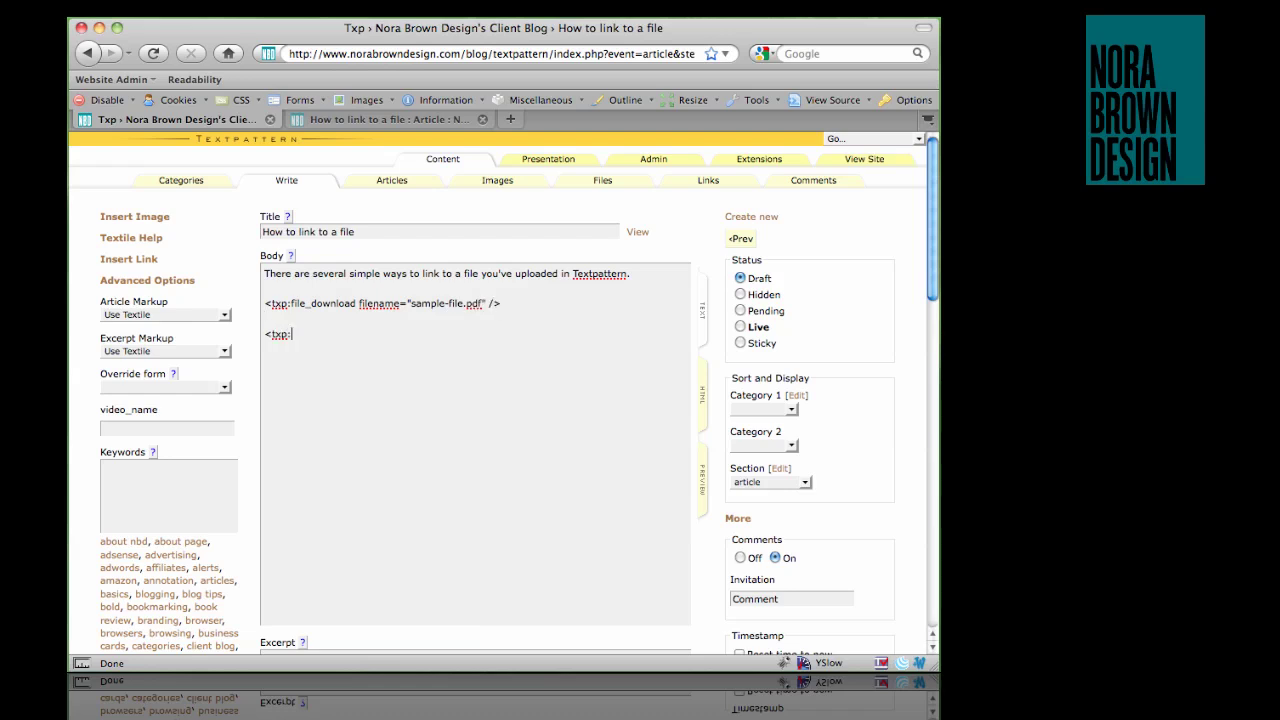
pyautogui.write('file_download id="2" />')
# Set the article's status to Live and save it
pyautogui.click(757, 328)
pyautogui.scroll(-10, 798, 485)
pyautogui.click(742, 424)
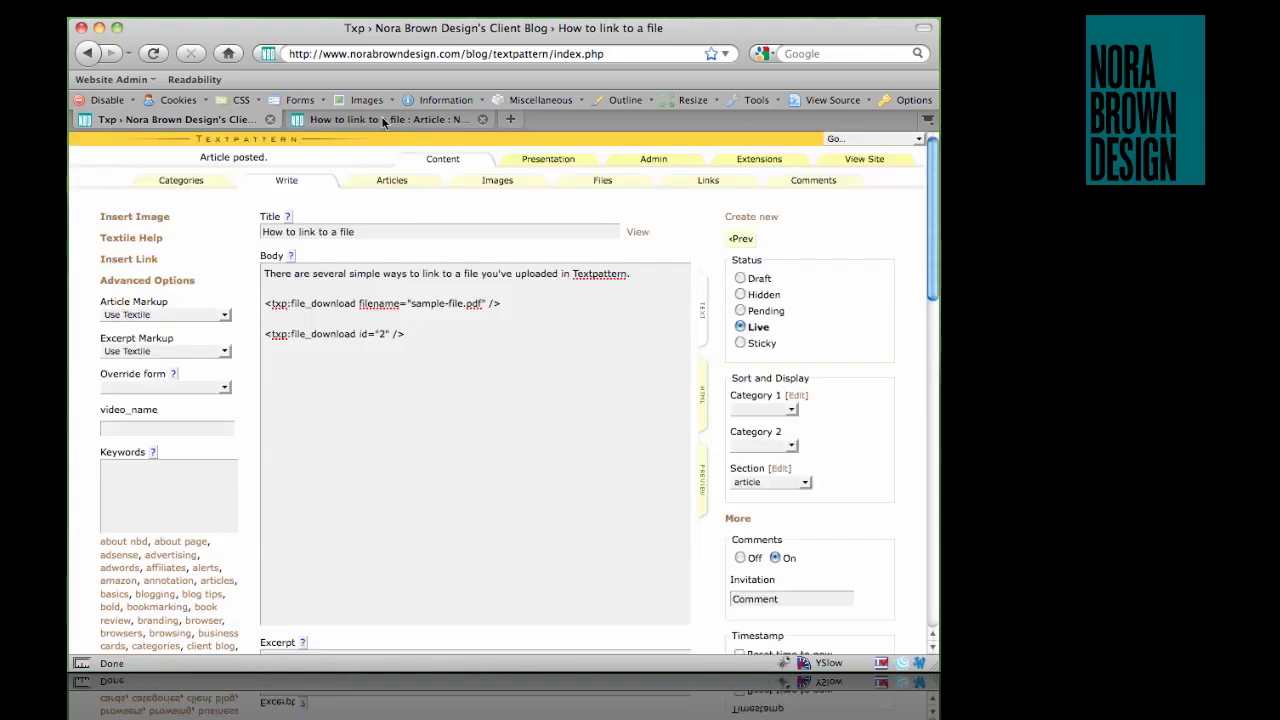
pyautogui.click(383, 121)
pyautogui.press('super+r')
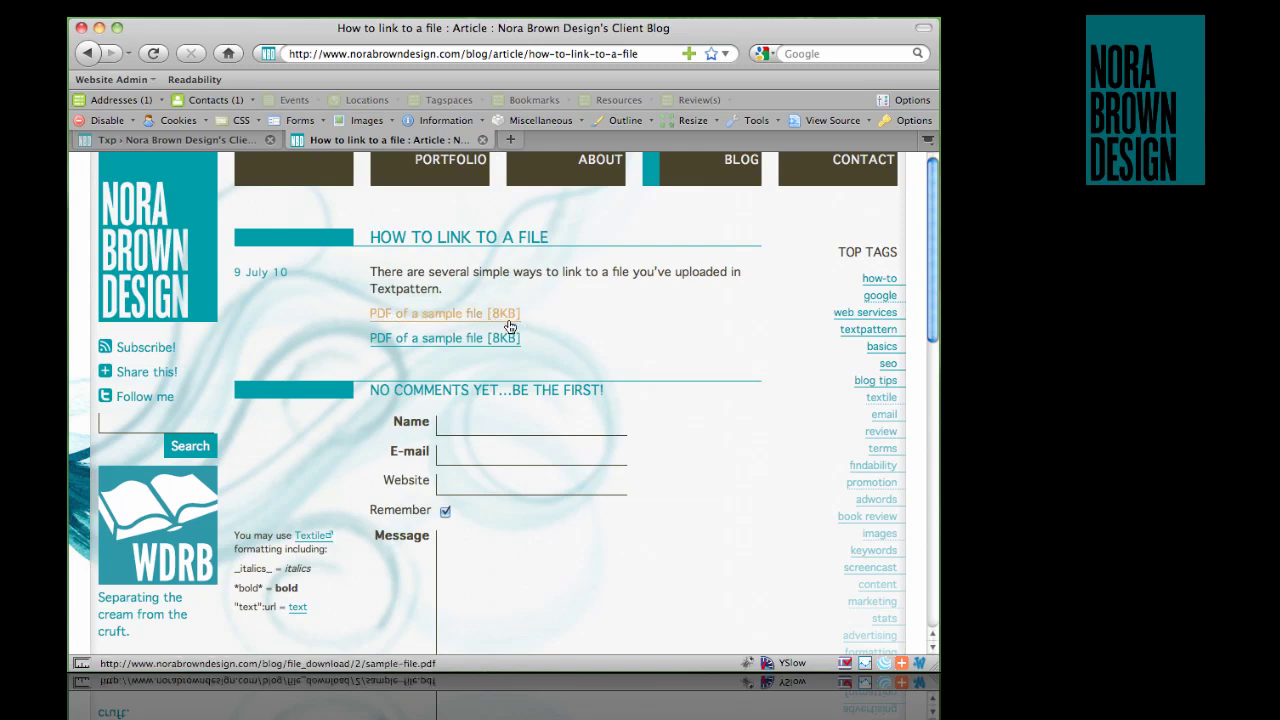
pyautogui.click(225, 141)
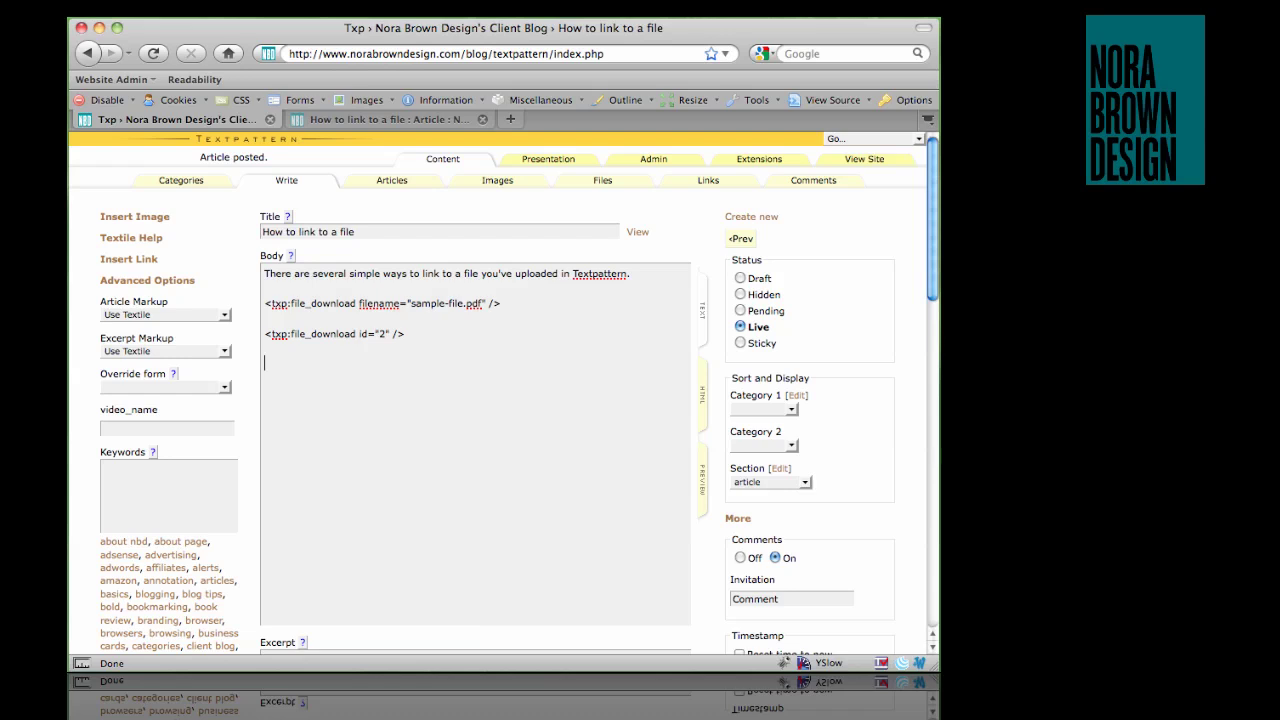
# Add <txp:file_download_link id="2">Linked text here</txp:file_download_link> to Body, save, and view the published article
pyautogui.write('<txp:file_download ')
pyautogui.write('link id="2"')
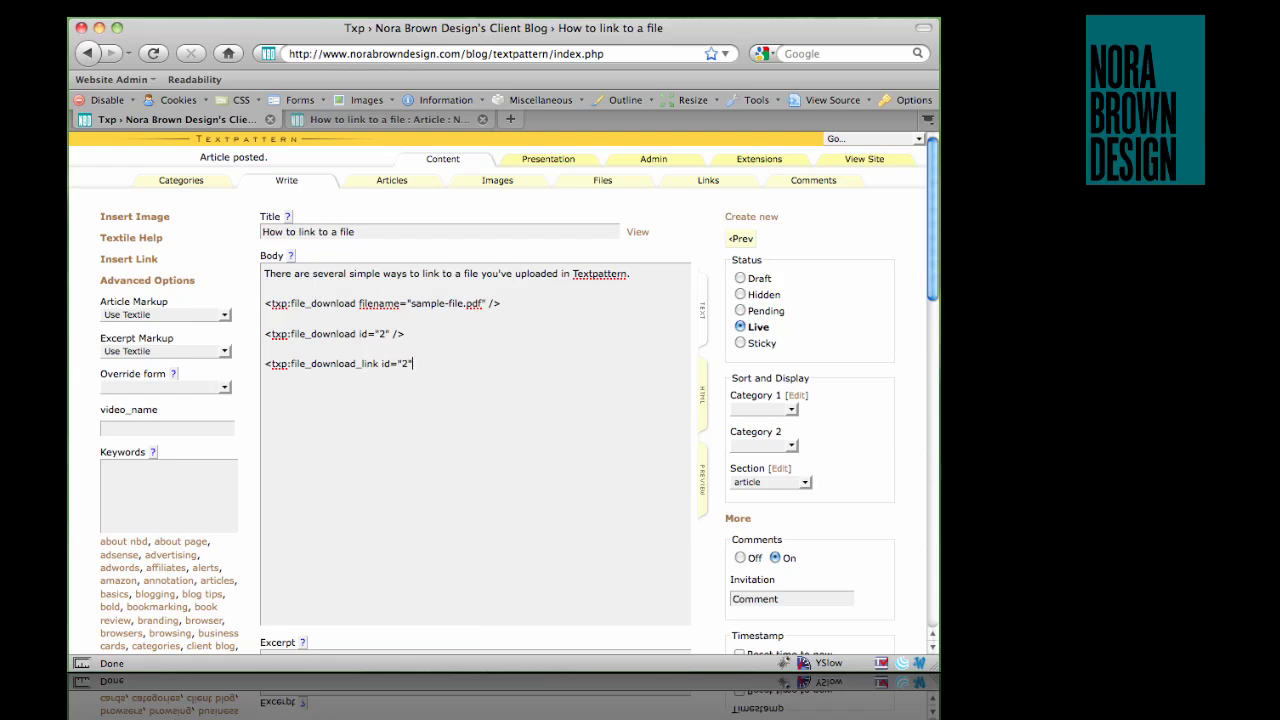
pyautogui.write('>')
pyautogui.write('Linked text here</txp:file_download_link')
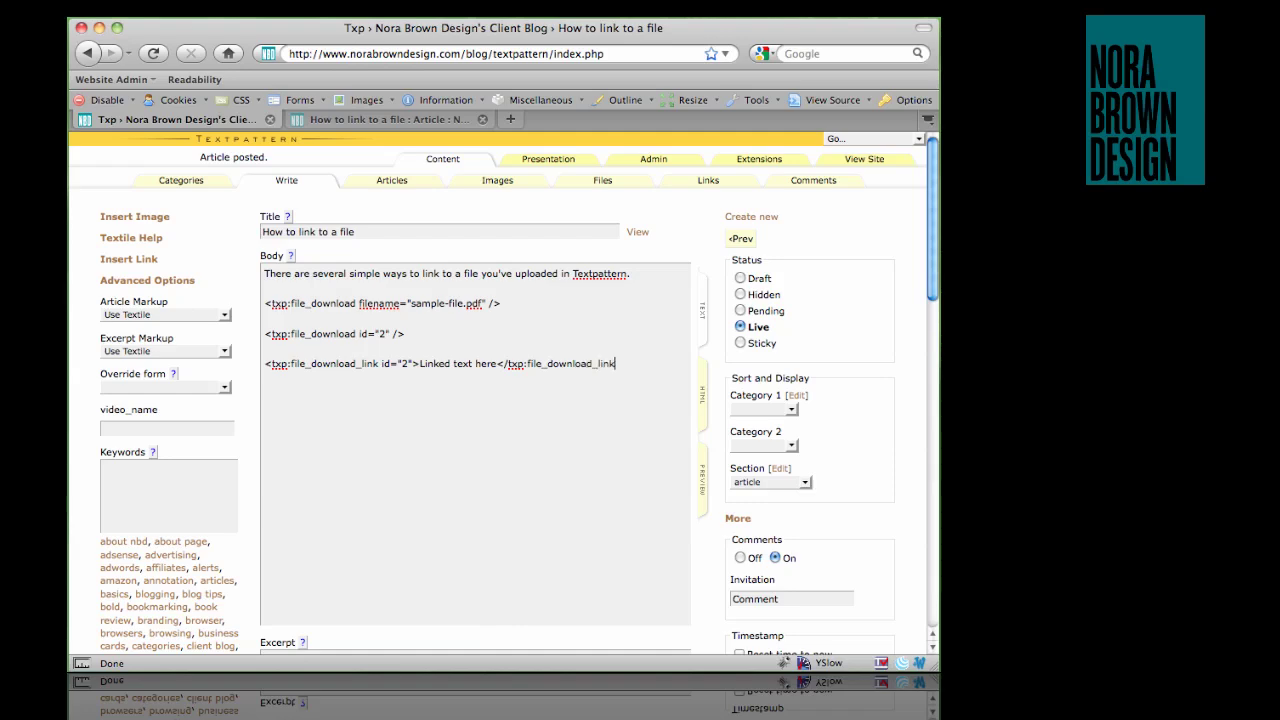
pyautogui.write('>')
pyautogui.scroll(-5, 877, 462)
pyautogui.click(752, 595)
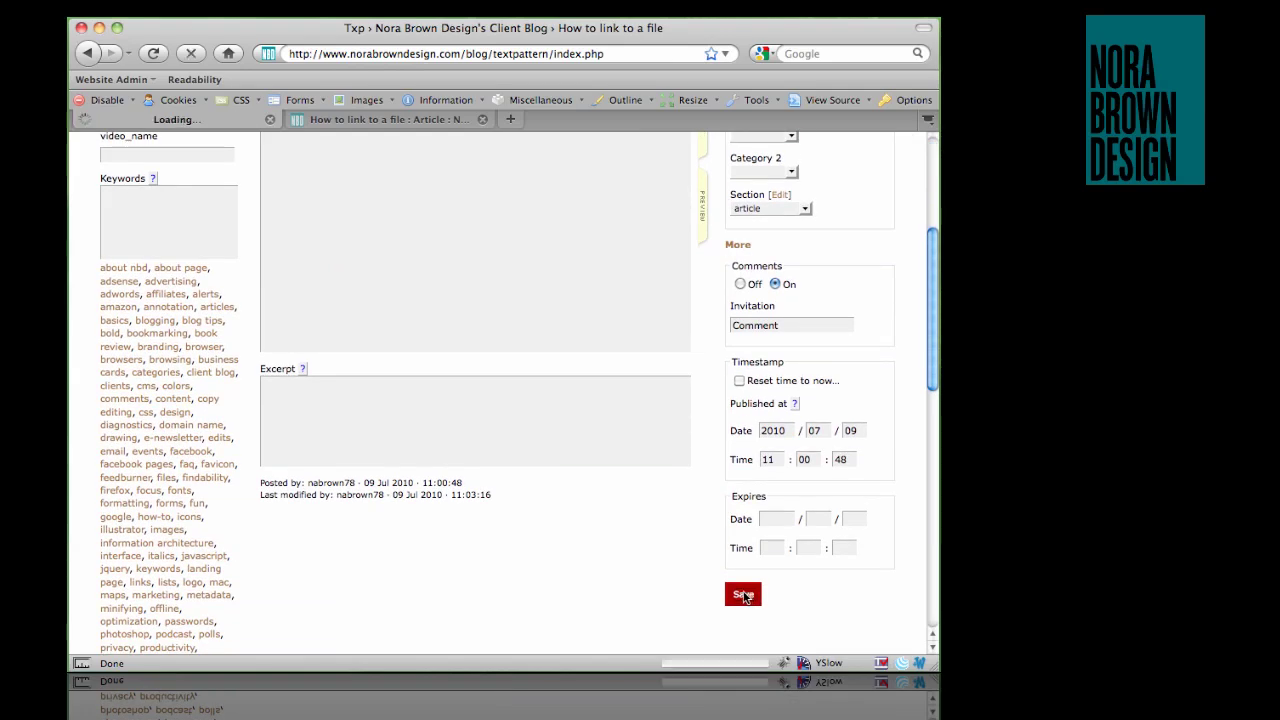
pyautogui.click(409, 121)
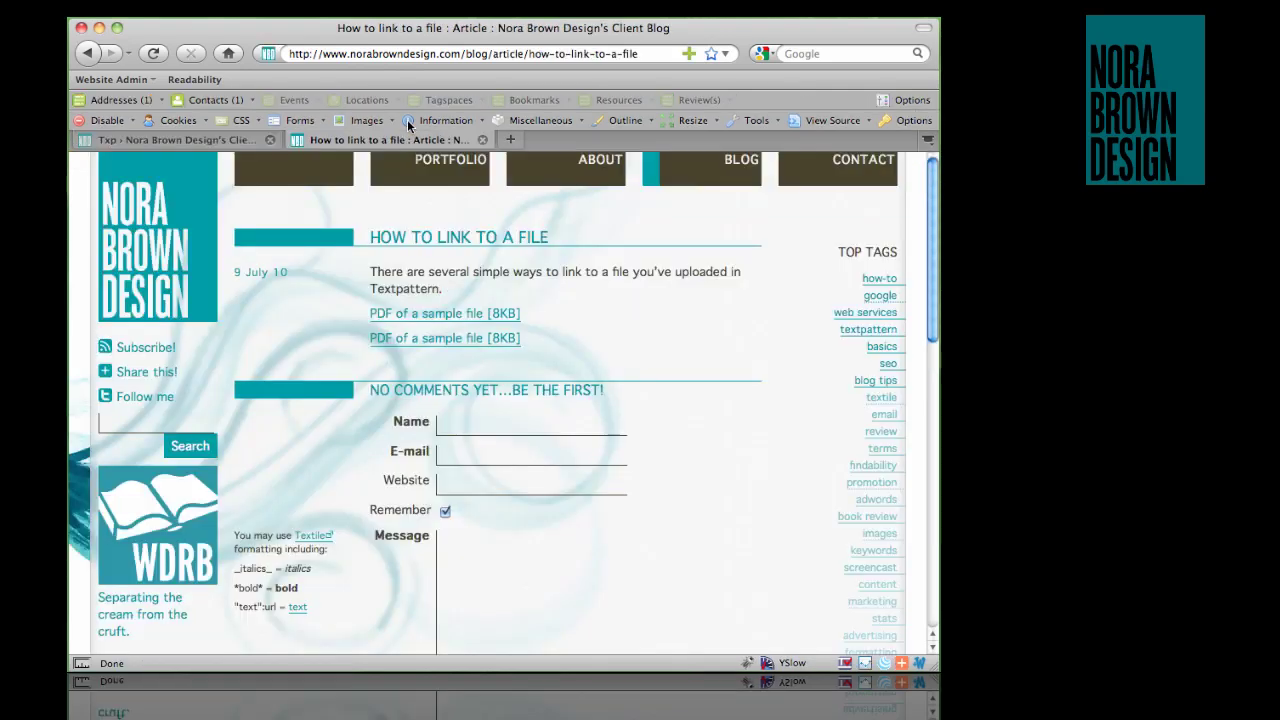
# Reload the published article to confirm the 'Linked text here' link, then return to the Write page
pyautogui.press('super+r')
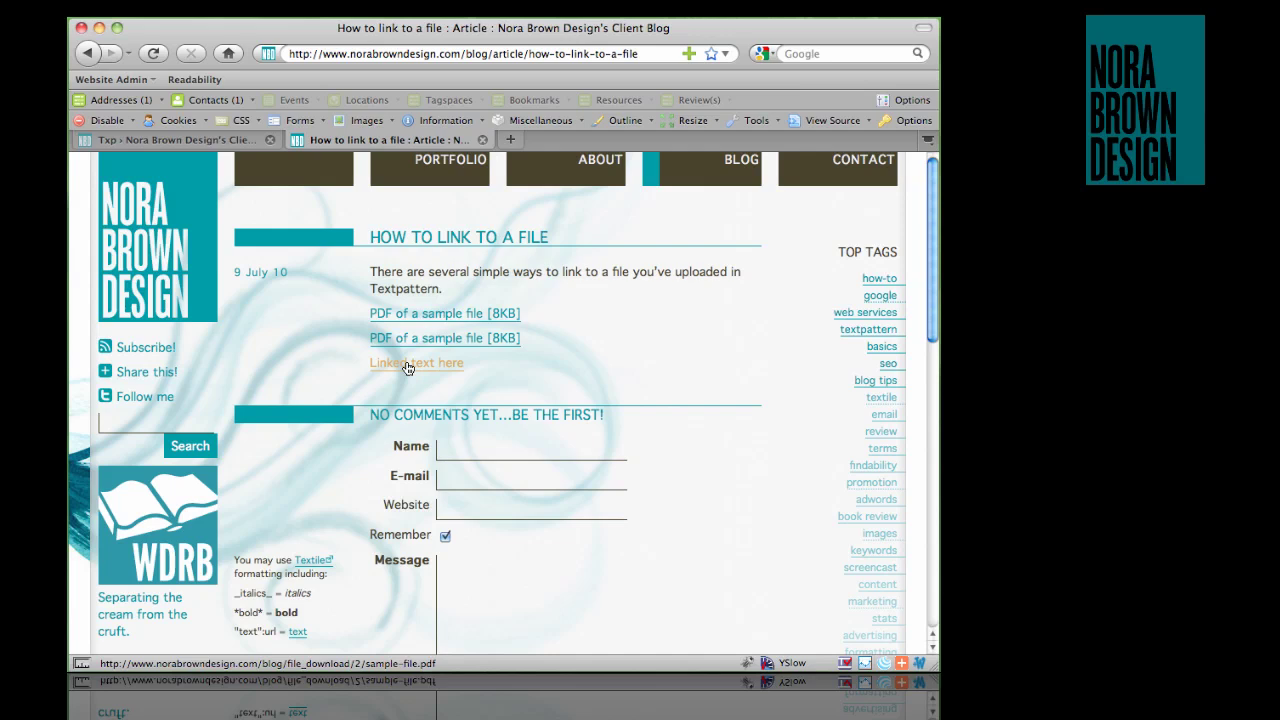
pyautogui.click(195, 141)
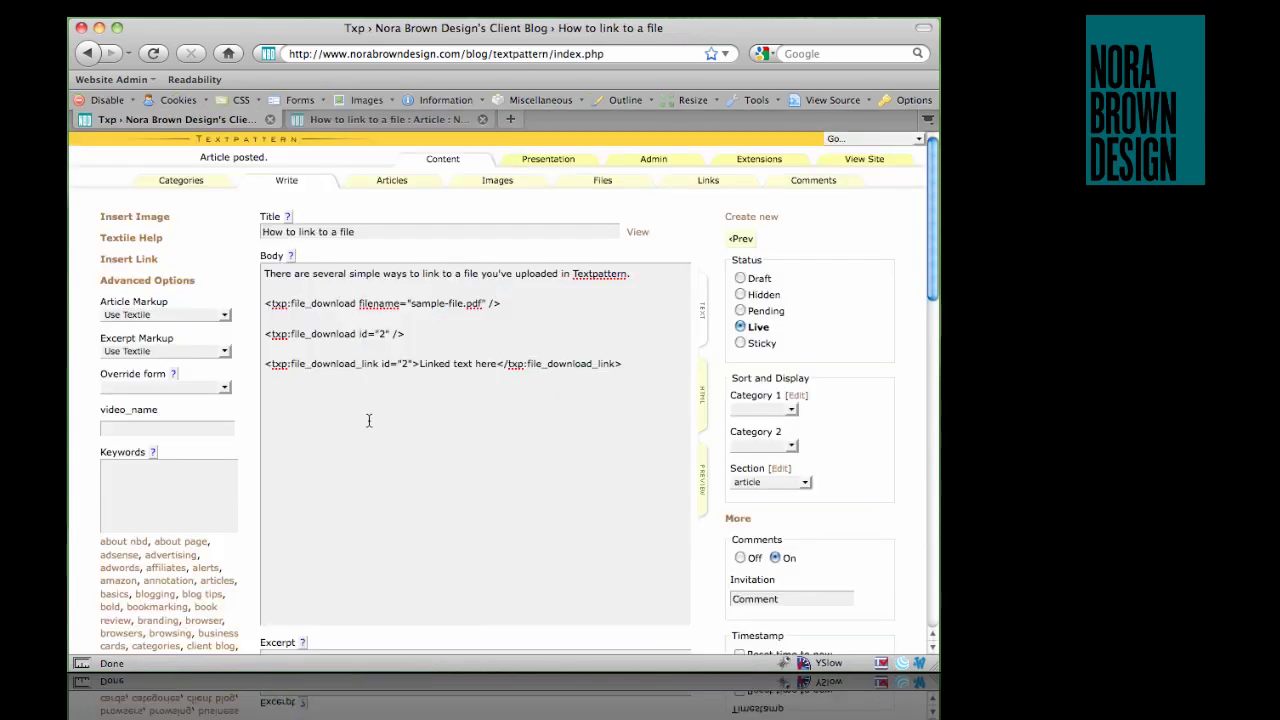
# Add the Textile link "some text here":/blog/files/sample-file.pdf as a new body line and save
pyautogui.click(284, 398)
pyautogui.press('BackSpace')
pyautogui.write('"some text here":/blog/')
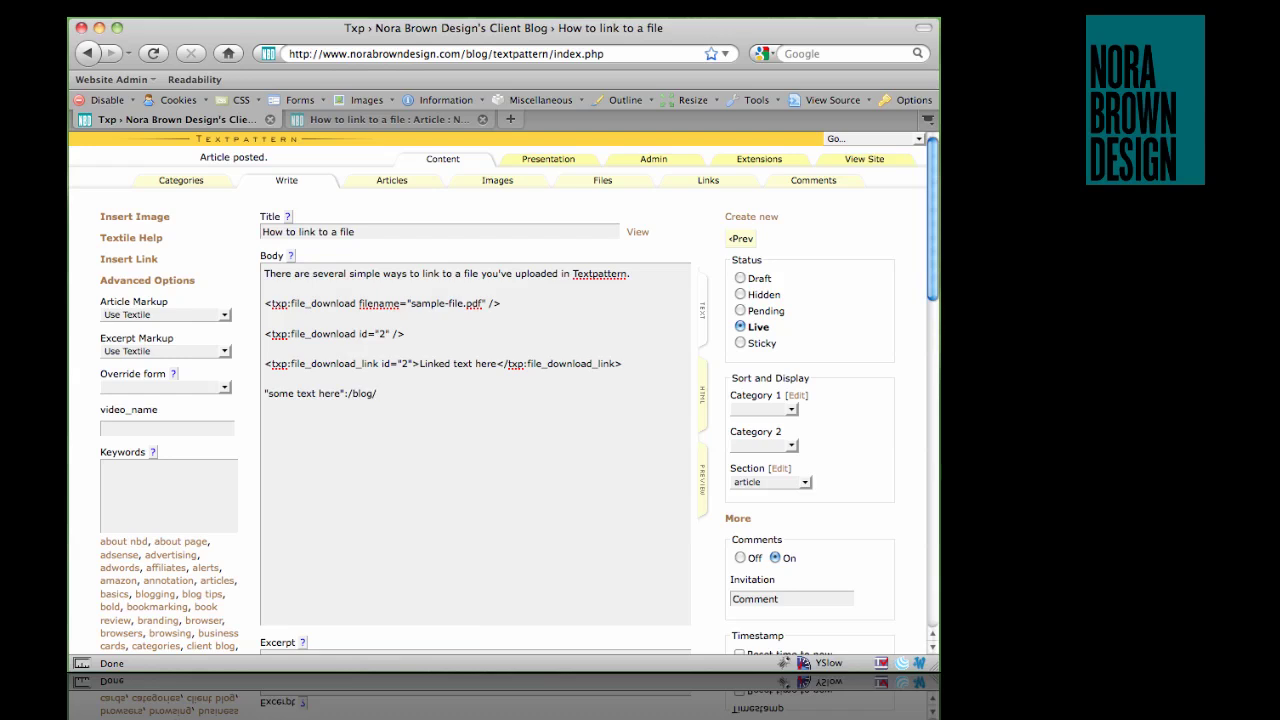
pyautogui.write('files/sample-file/')
pyautogui.write('pdf')
pyautogui.press('BackSpace')
pyautogui.press('BackSpace')
pyautogui.press('BackSpace')
pyautogui.press('BackSpace')
pyautogui.write('.pdf')
pyautogui.scroll(-10, 847, 361)
pyautogui.click(743, 394)
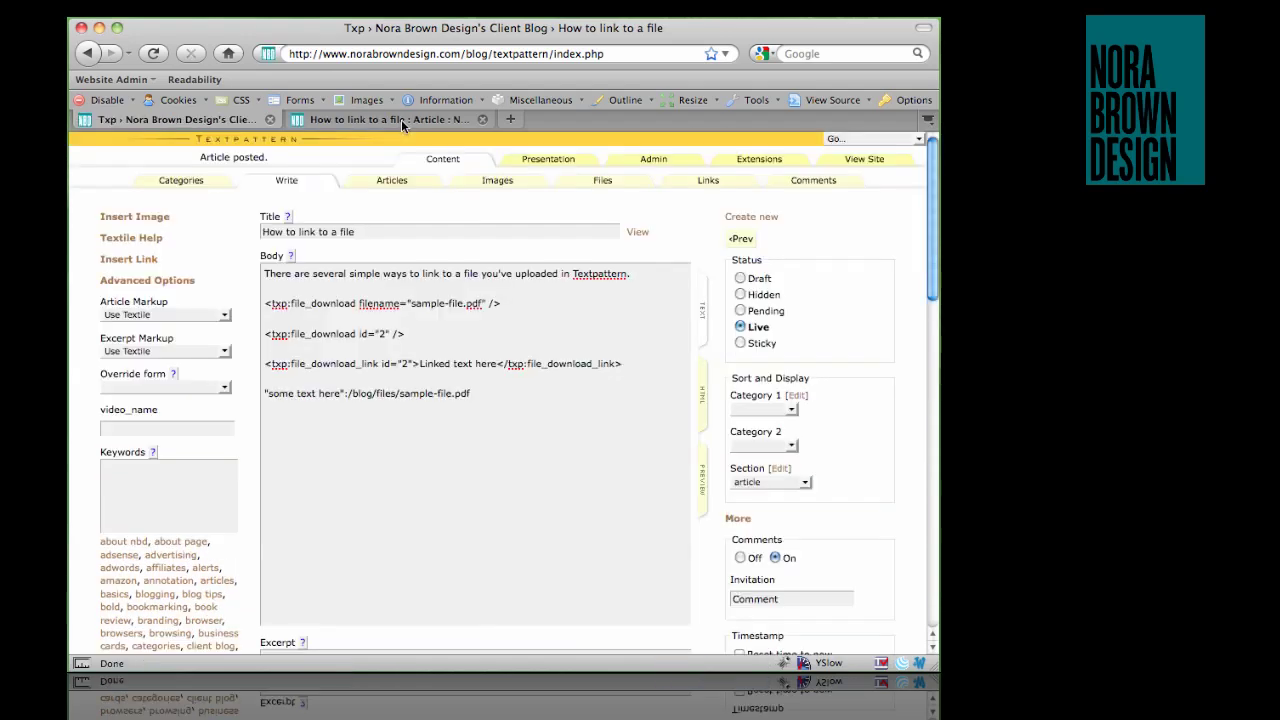
pyautogui.click(401, 119)
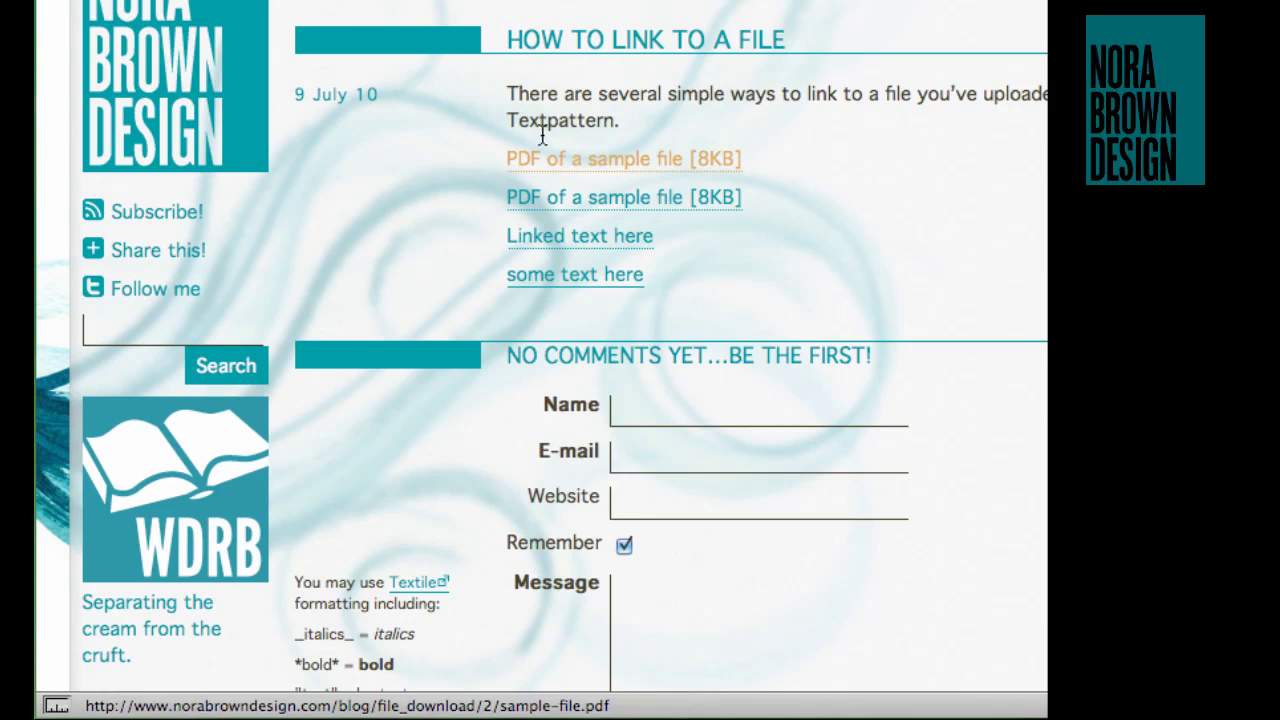
# Download the PDF through the article's first 'PDF of a sample file' link, then return to the admin
pyautogui.click(572, 166)
pyautogui.hotkey('ctrl', 'Tab')
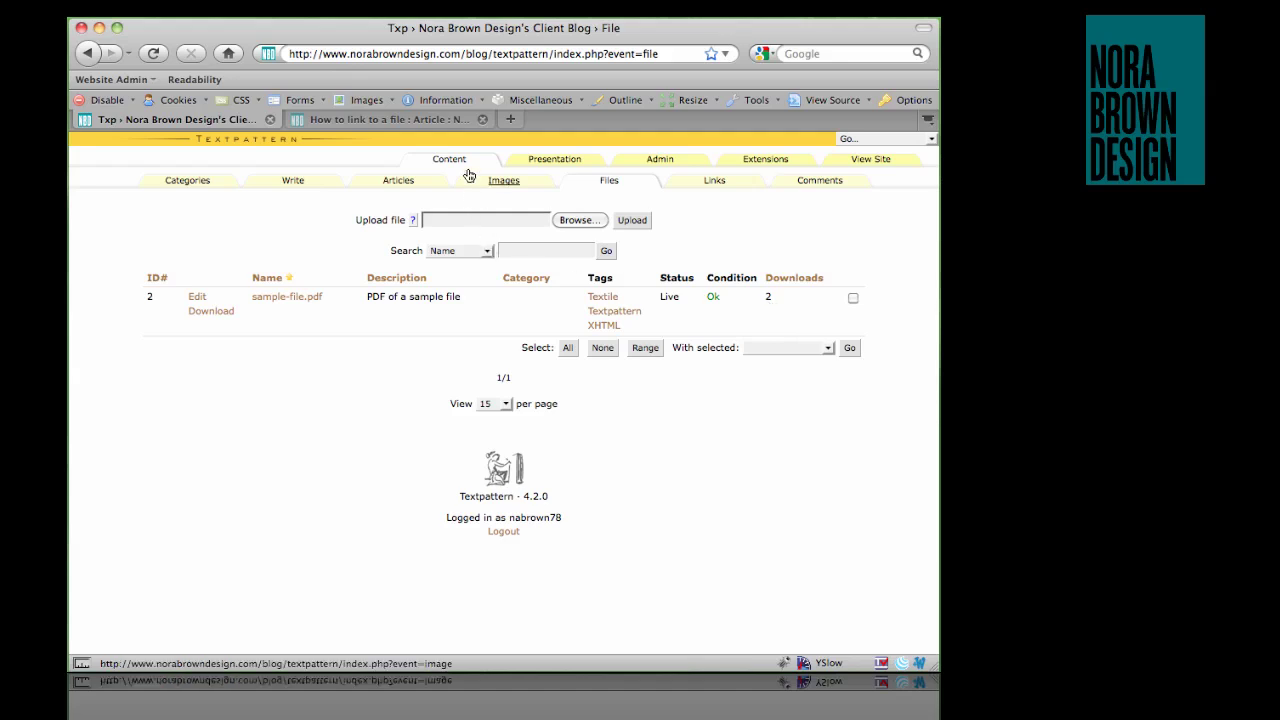
# Download the PDF through the second article link, save it to disk, and reload the Files list
pyautogui.click(446, 120)
pyautogui.click(408, 314)
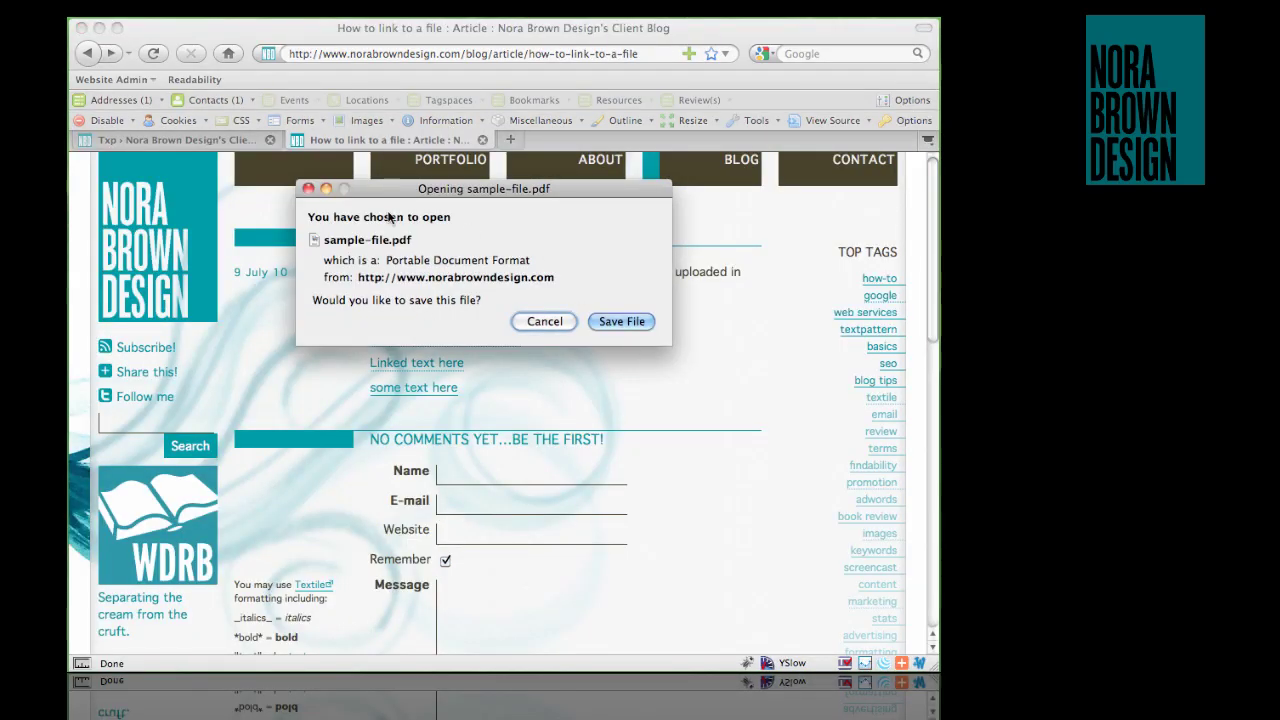
pyautogui.click(620, 322)
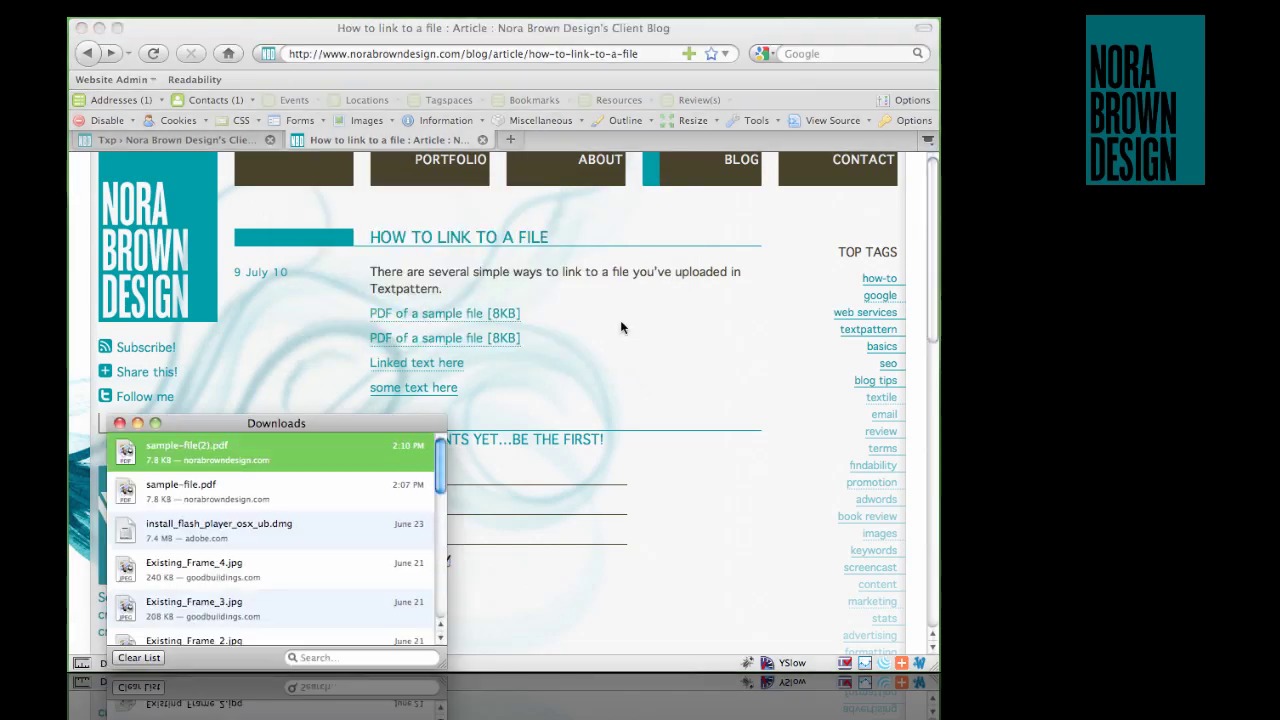
pyautogui.moveTo(245, 423); pyautogui.dragTo(303, 421)
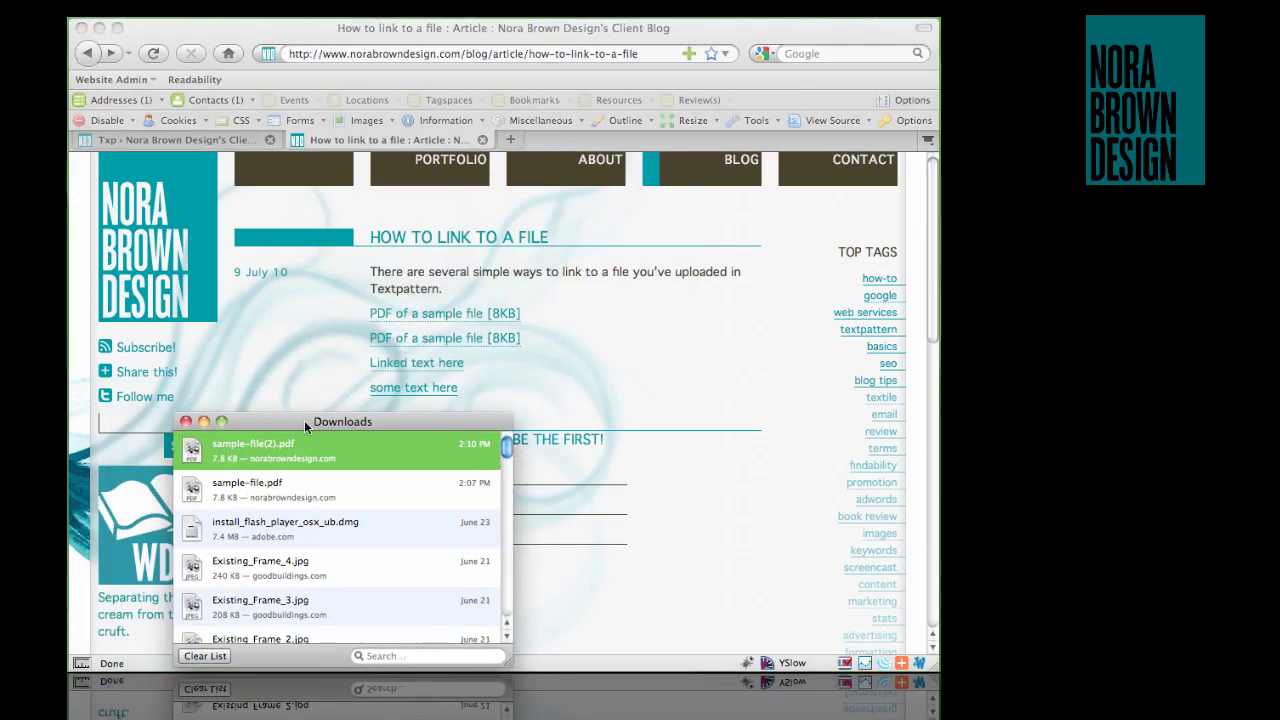
pyautogui.click(177, 421)
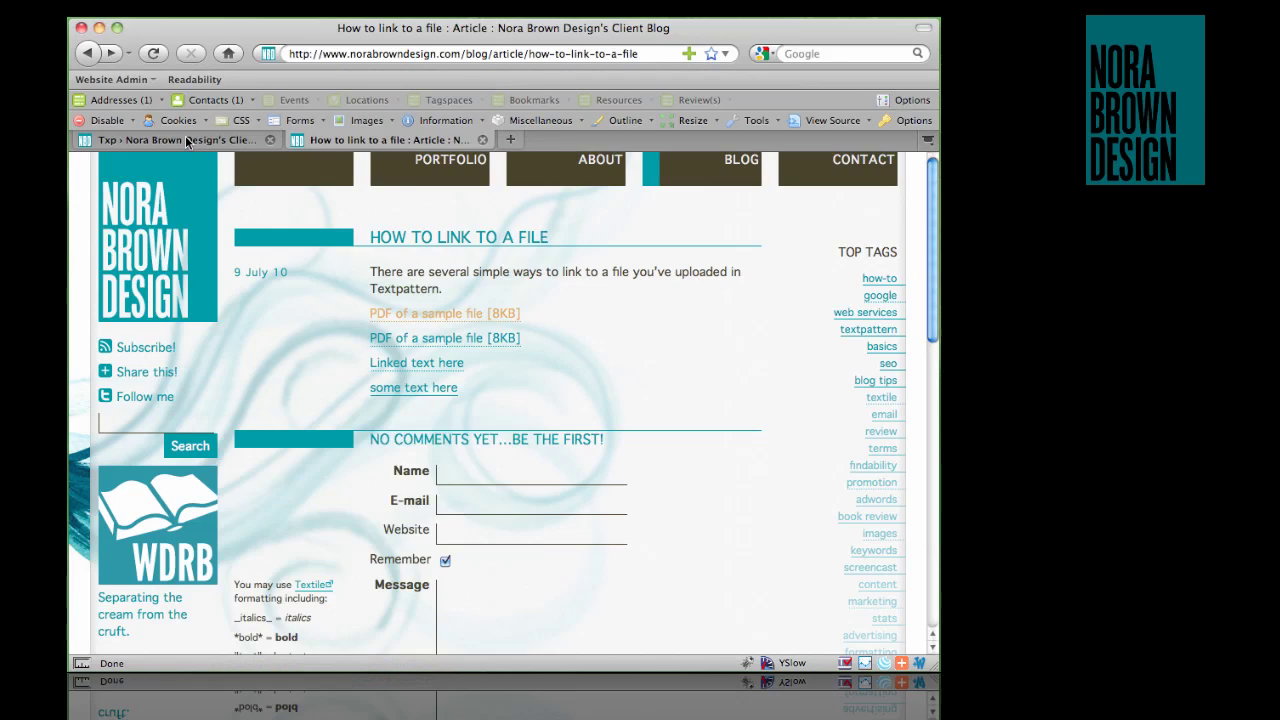
pyautogui.click(185, 141)
pyautogui.press('super+r')
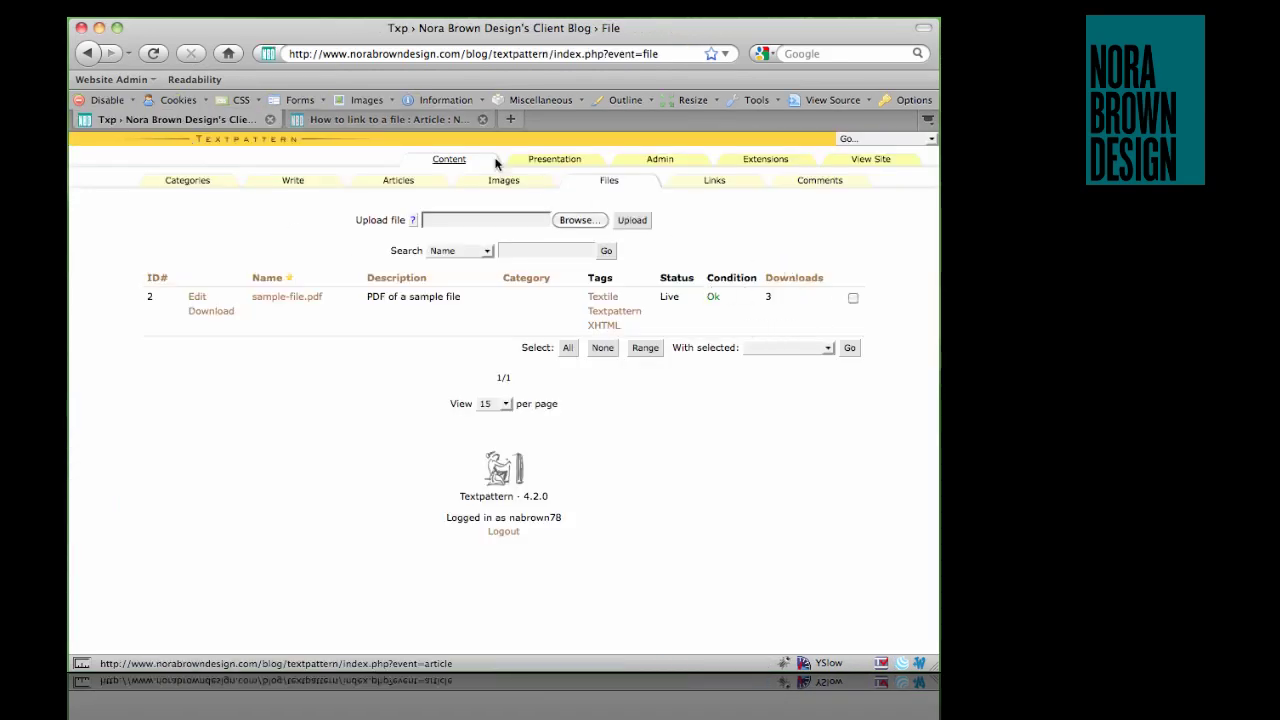
# Open the PDF in Preview via 'some text here', close it, and confirm Files shows 3 downloads
pyautogui.click(426, 120)
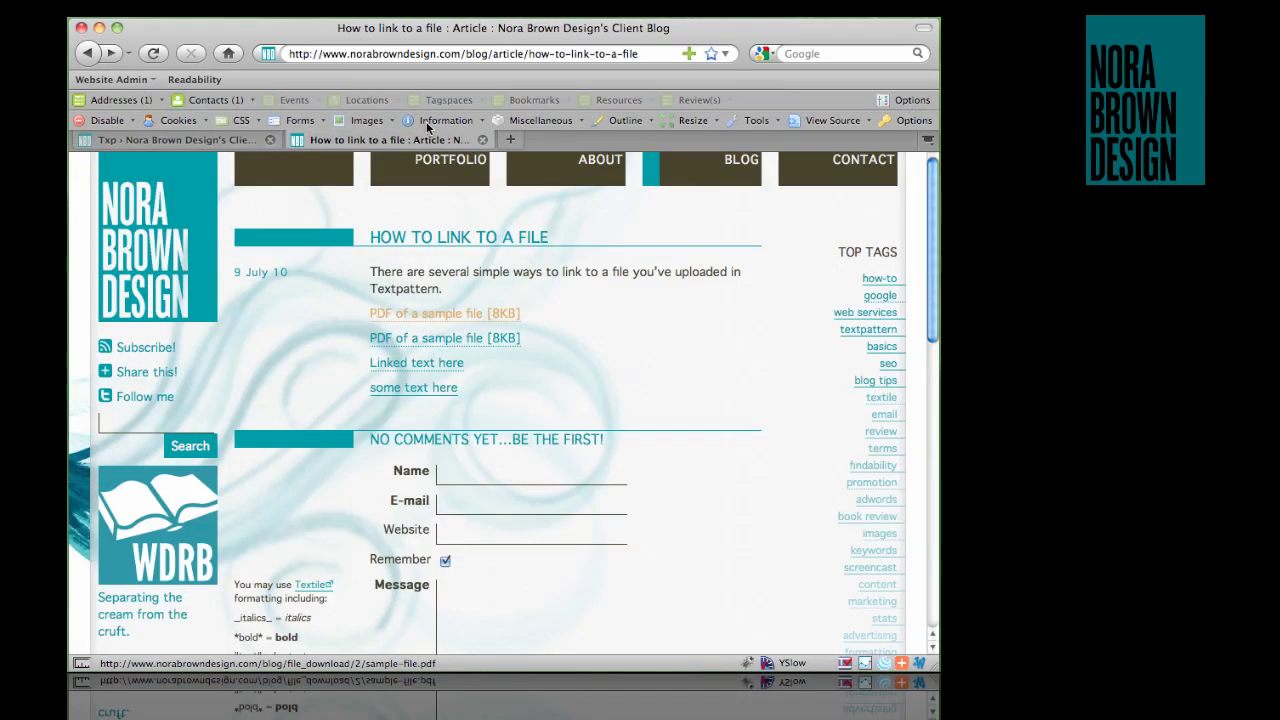
pyautogui.click(428, 397)
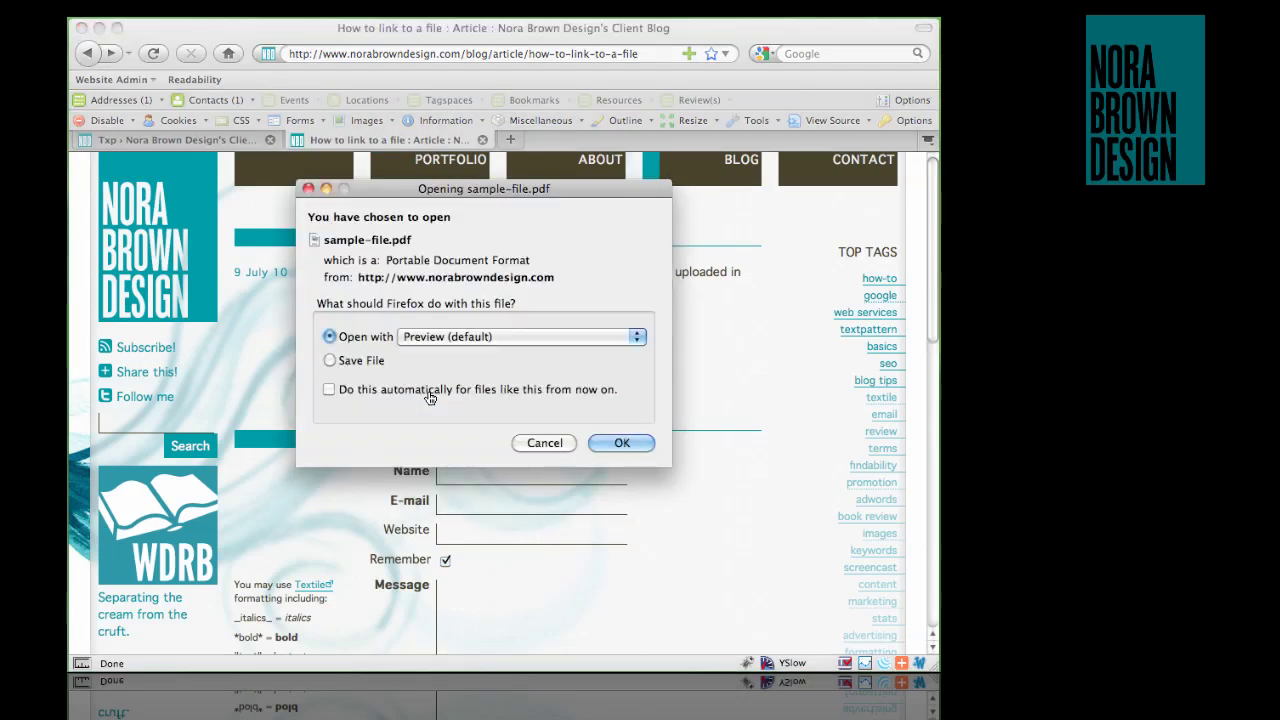
pyautogui.click(620, 444)
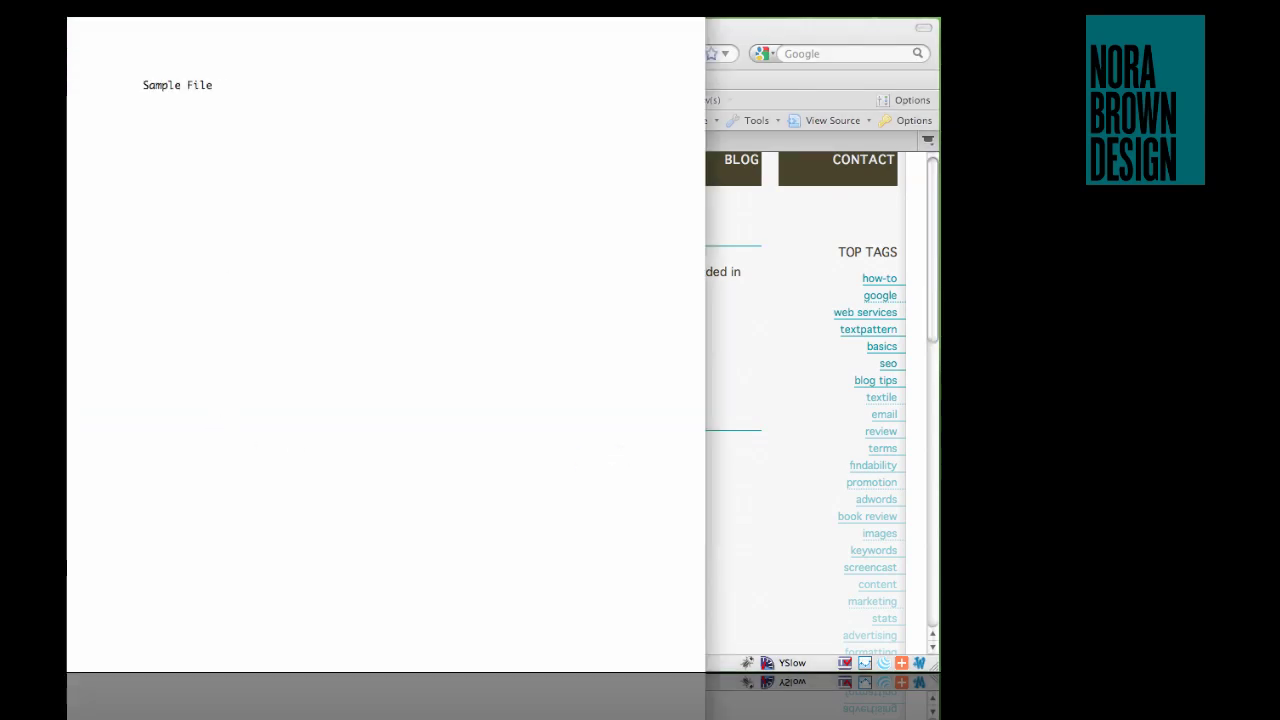
pyautogui.click(136, 90)
pyautogui.click(172, 40)
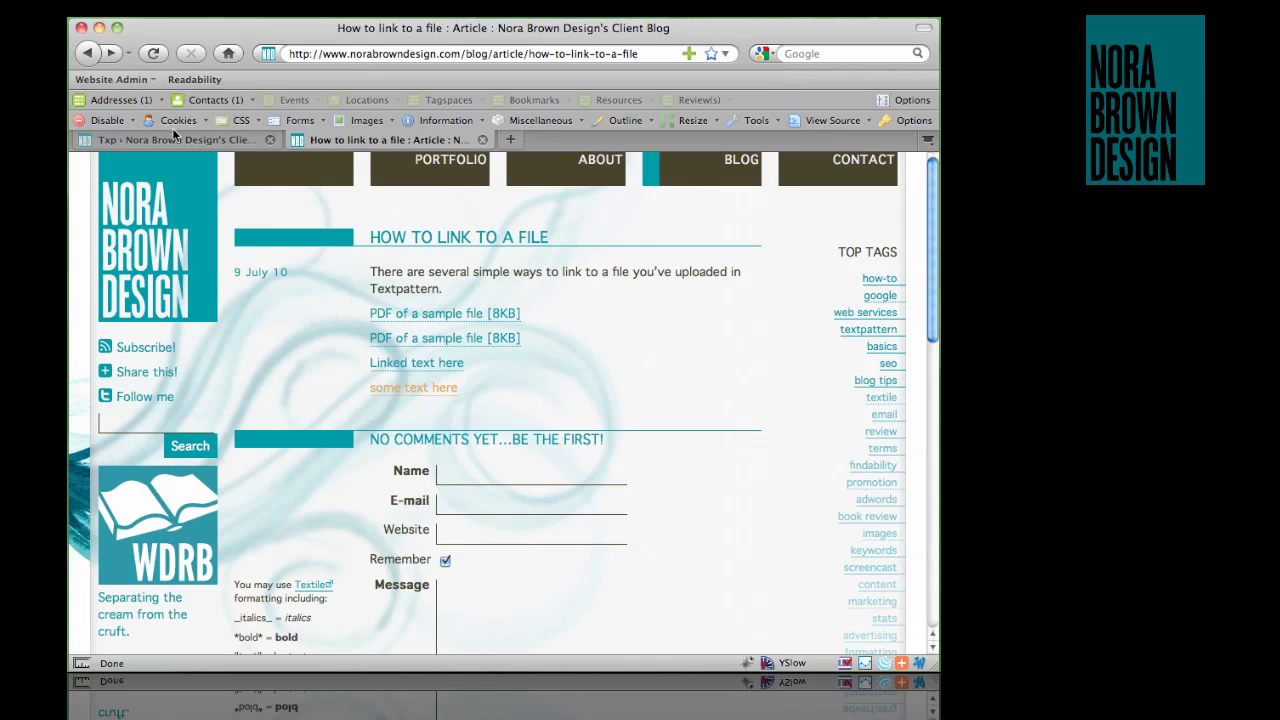
pyautogui.click(178, 119)
pyautogui.press('super+r')
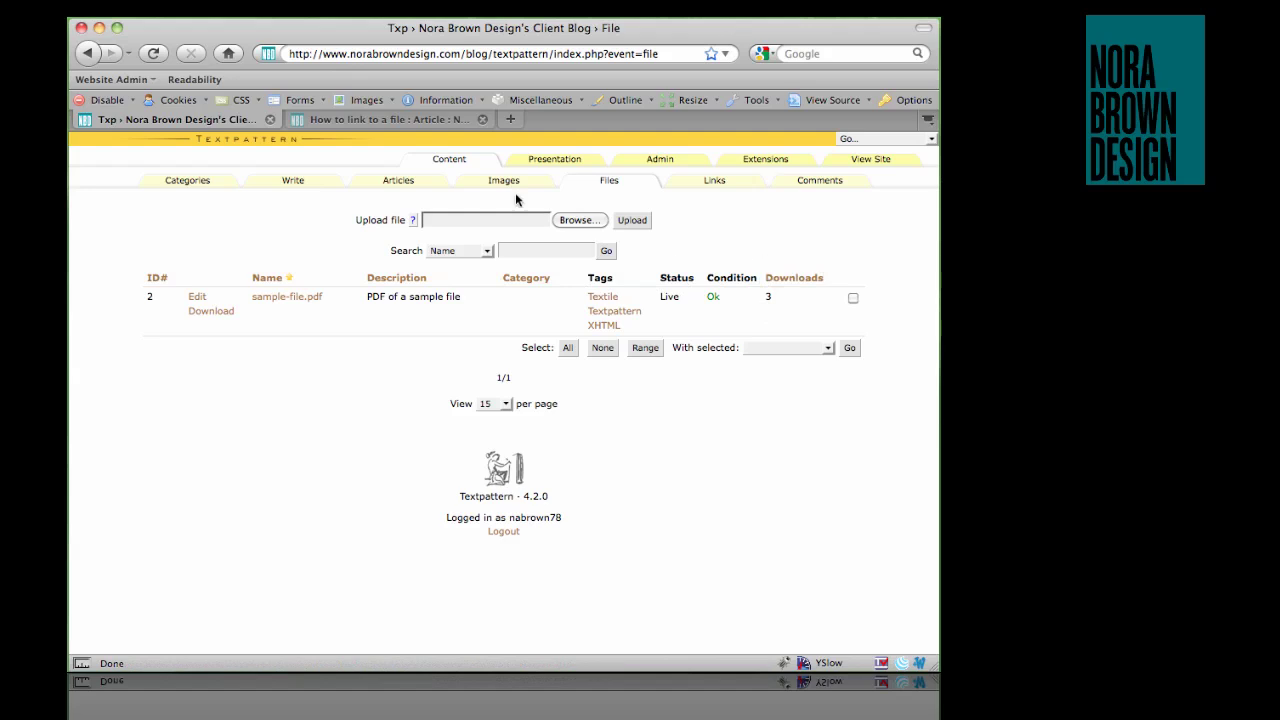
pyautogui.click(420, 125)
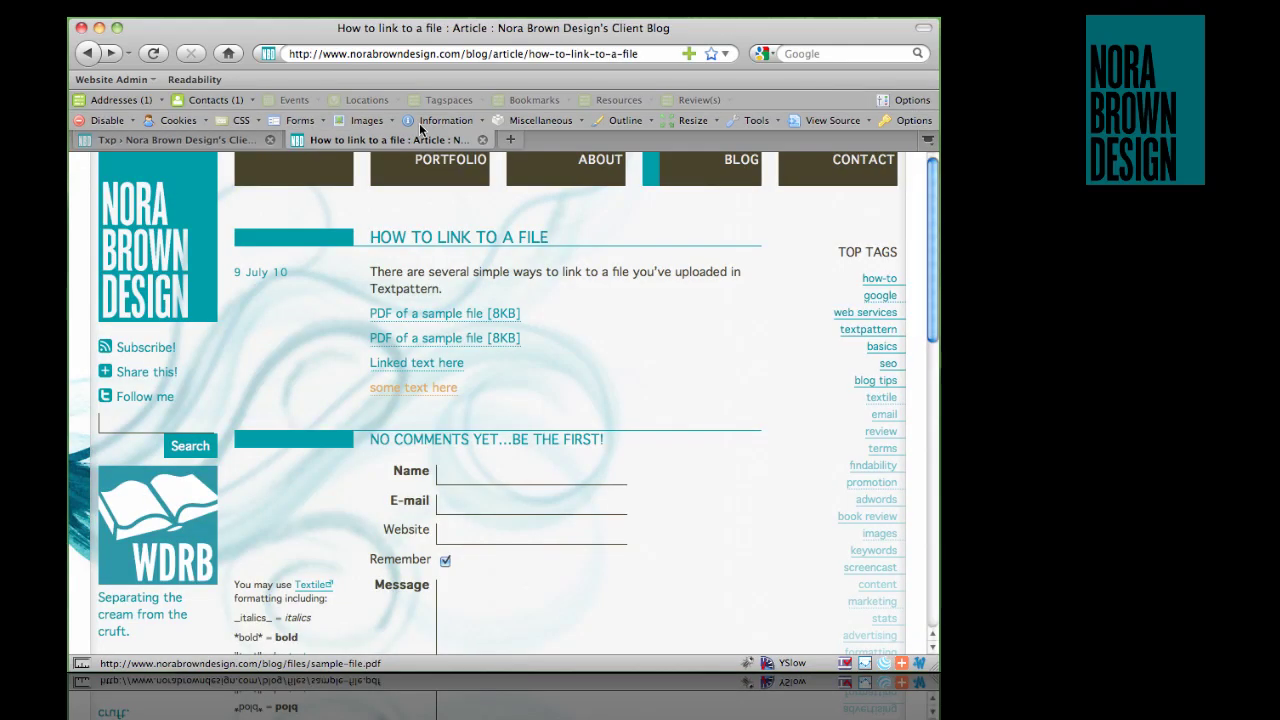
pyautogui.click(225, 140)
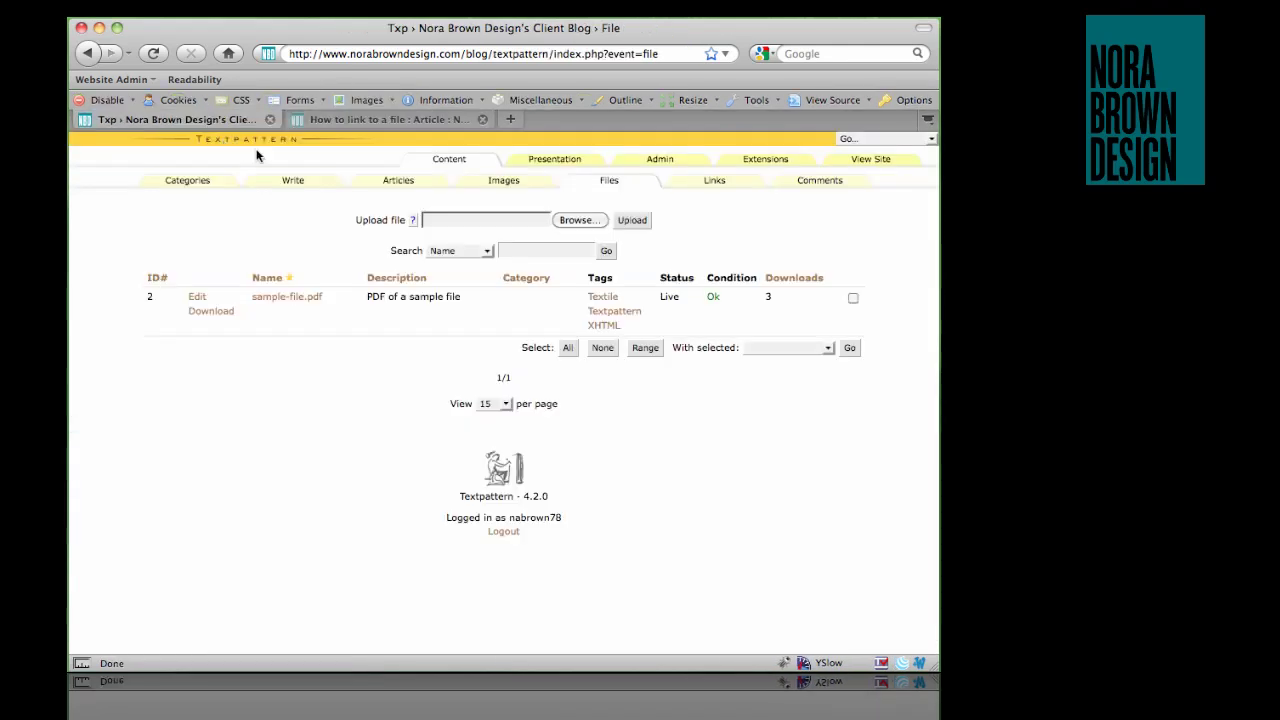
# Append "some text here updates":/blog/file_download/2/sample-file.pdf to the article body and save
pyautogui.click(398, 183)
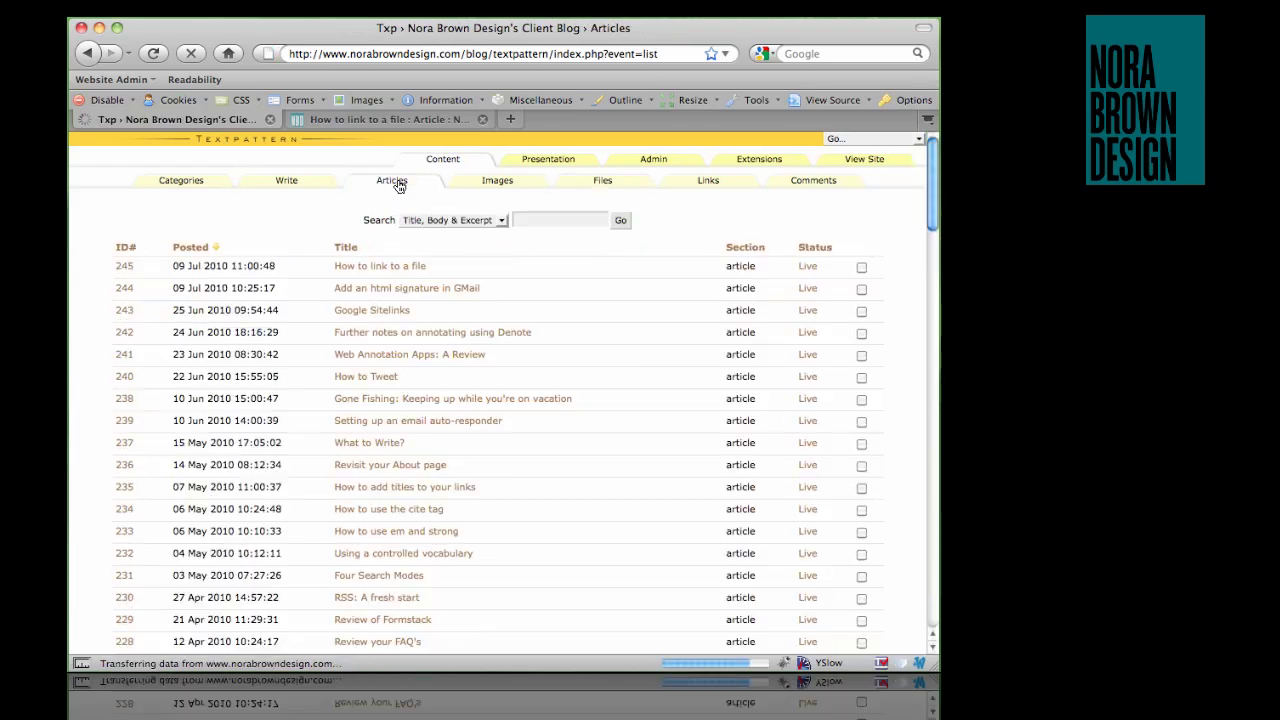
pyautogui.click(381, 267)
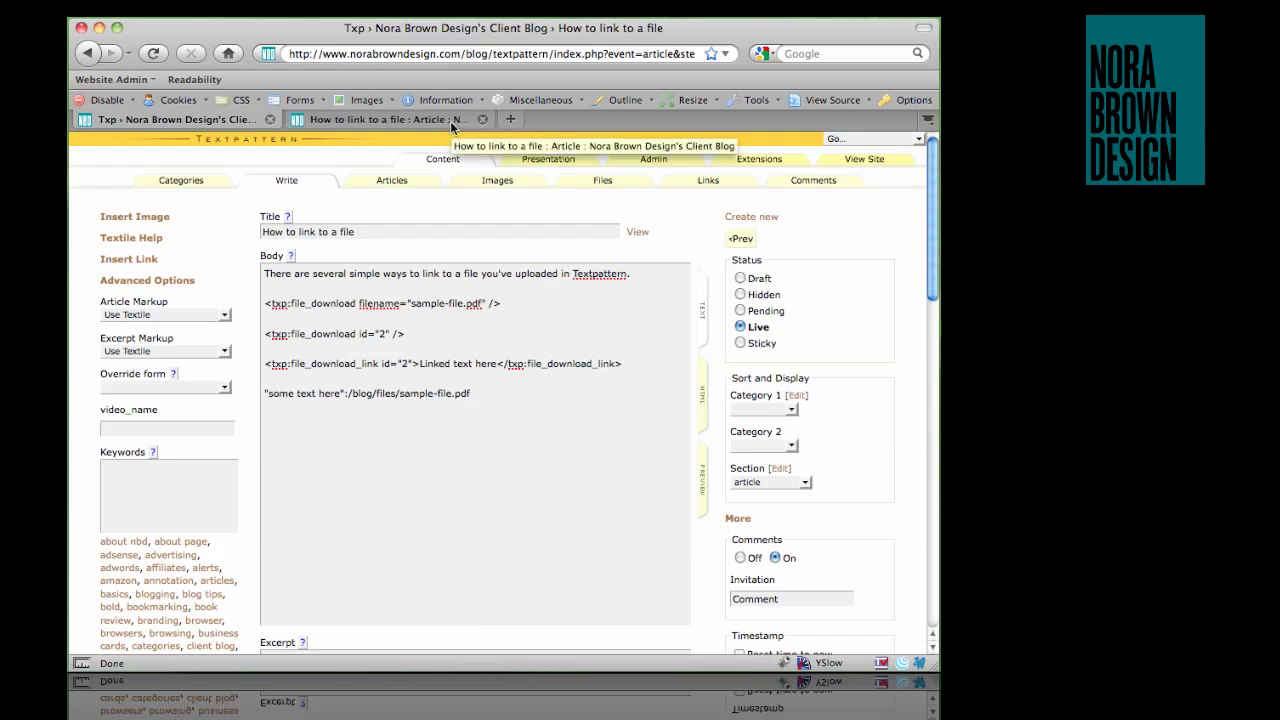
pyautogui.press('Return')
pyautogui.press('Return')
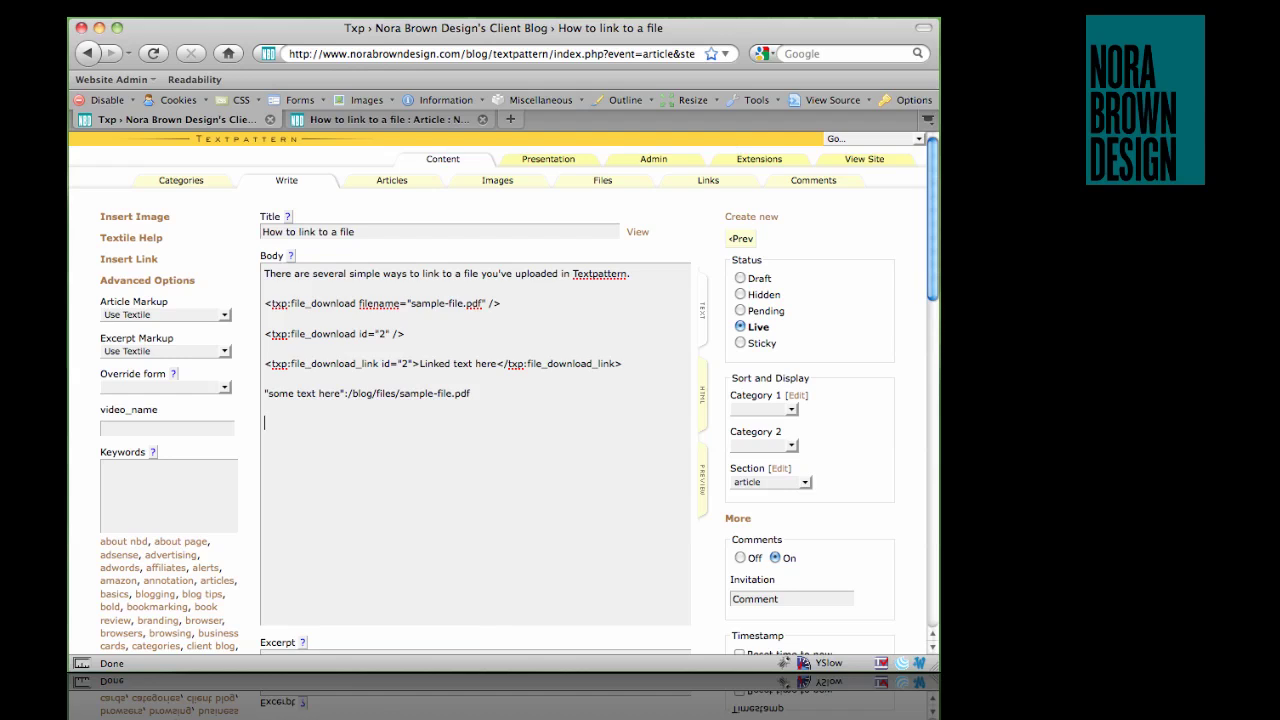
pyautogui.write('"some text here updates":')
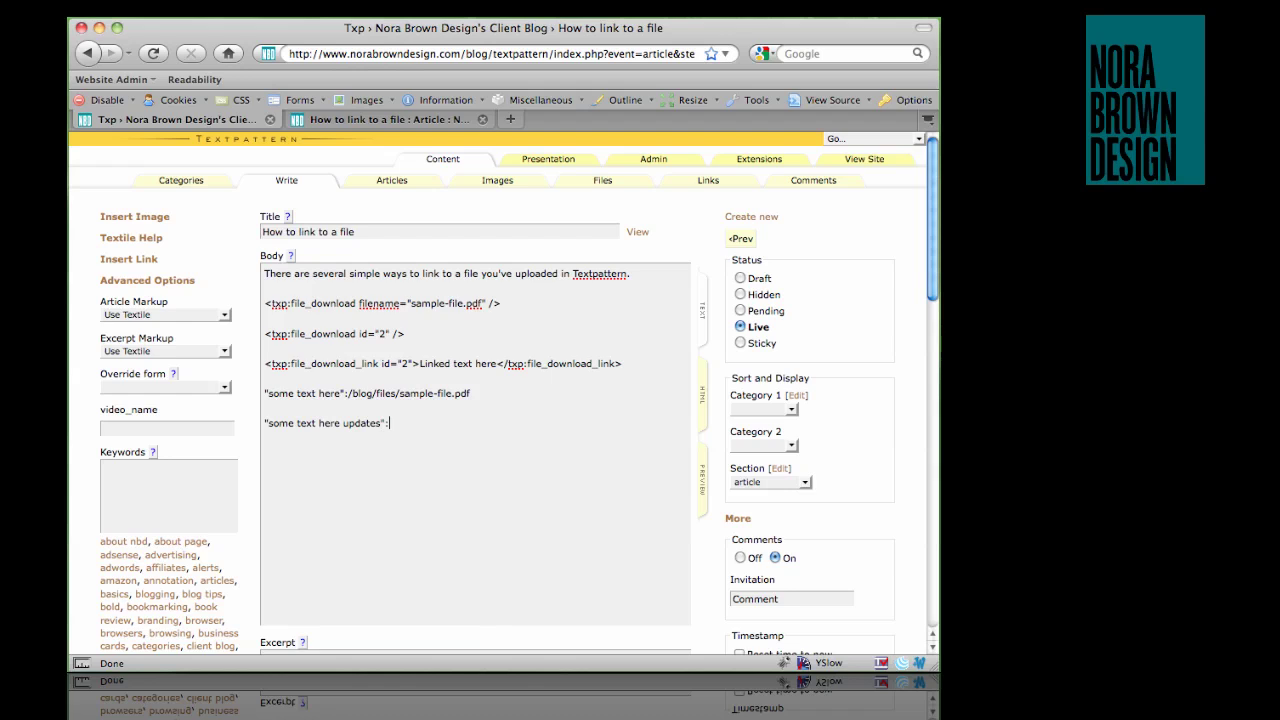
pyautogui.click(432, 119)
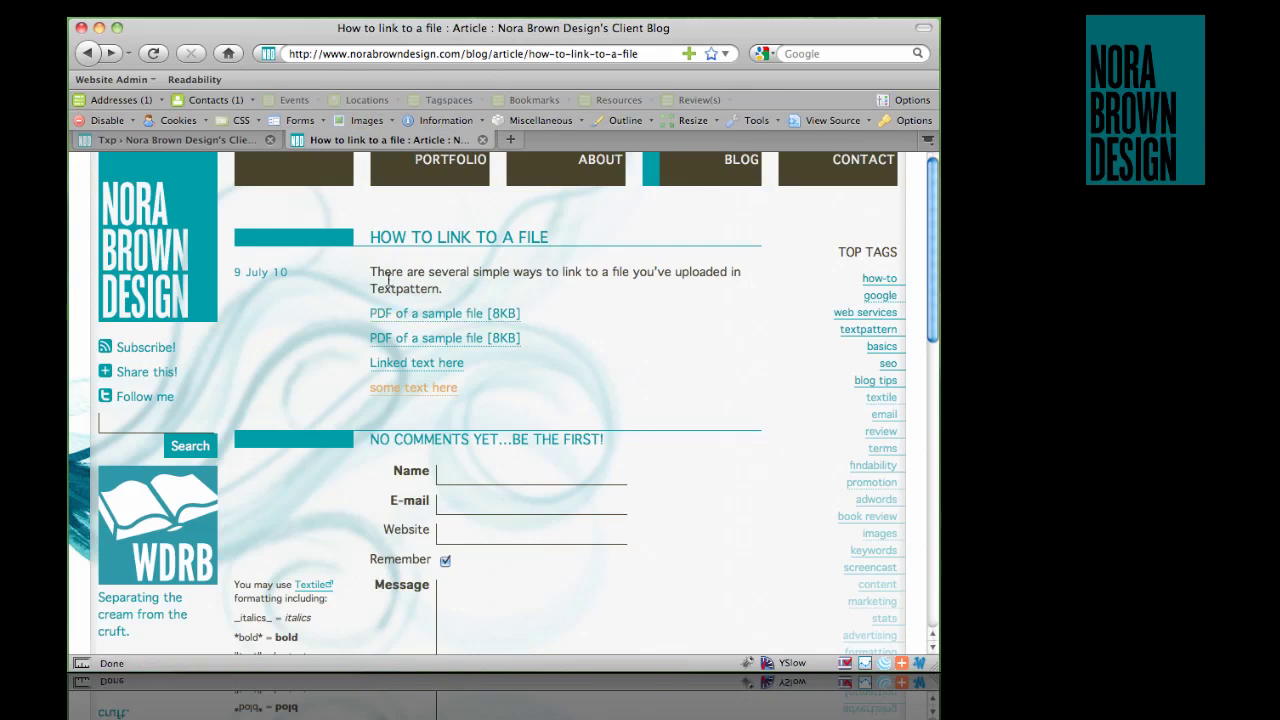
pyautogui.click(237, 146)
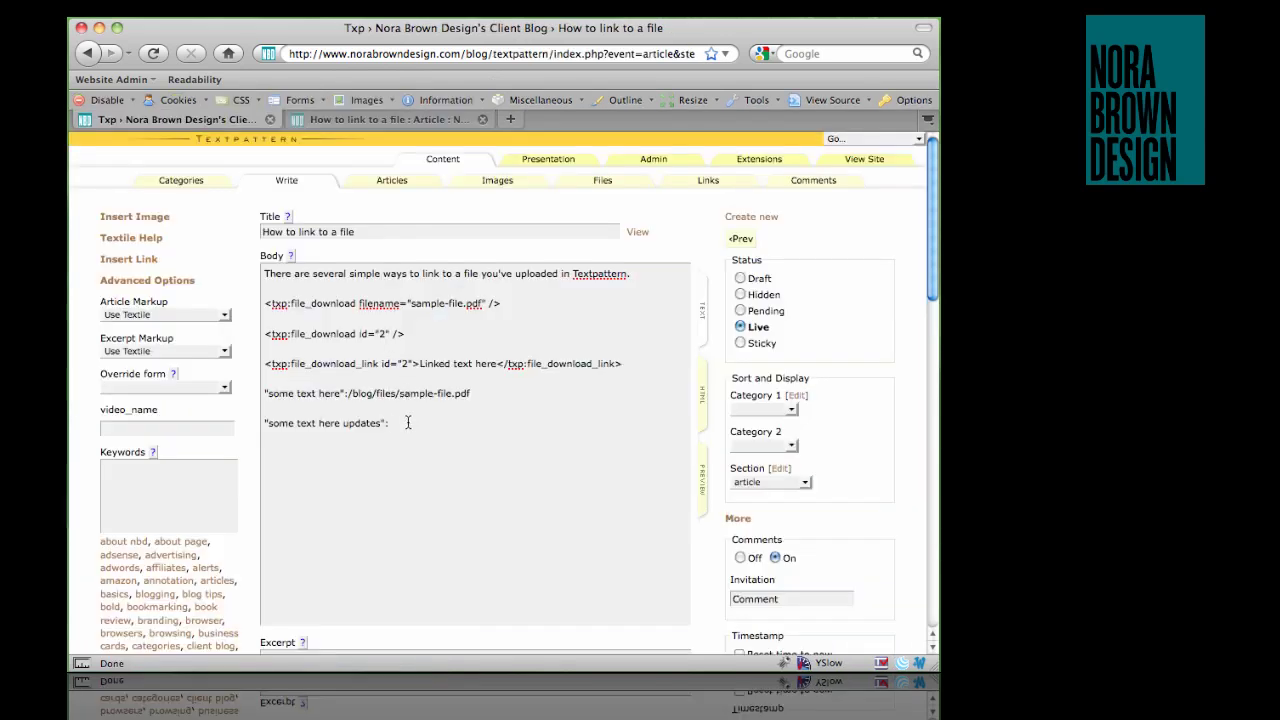
pyautogui.write('/blog/file_download/2/sample-file.pdf')
pyautogui.scroll(-5, 766, 480)
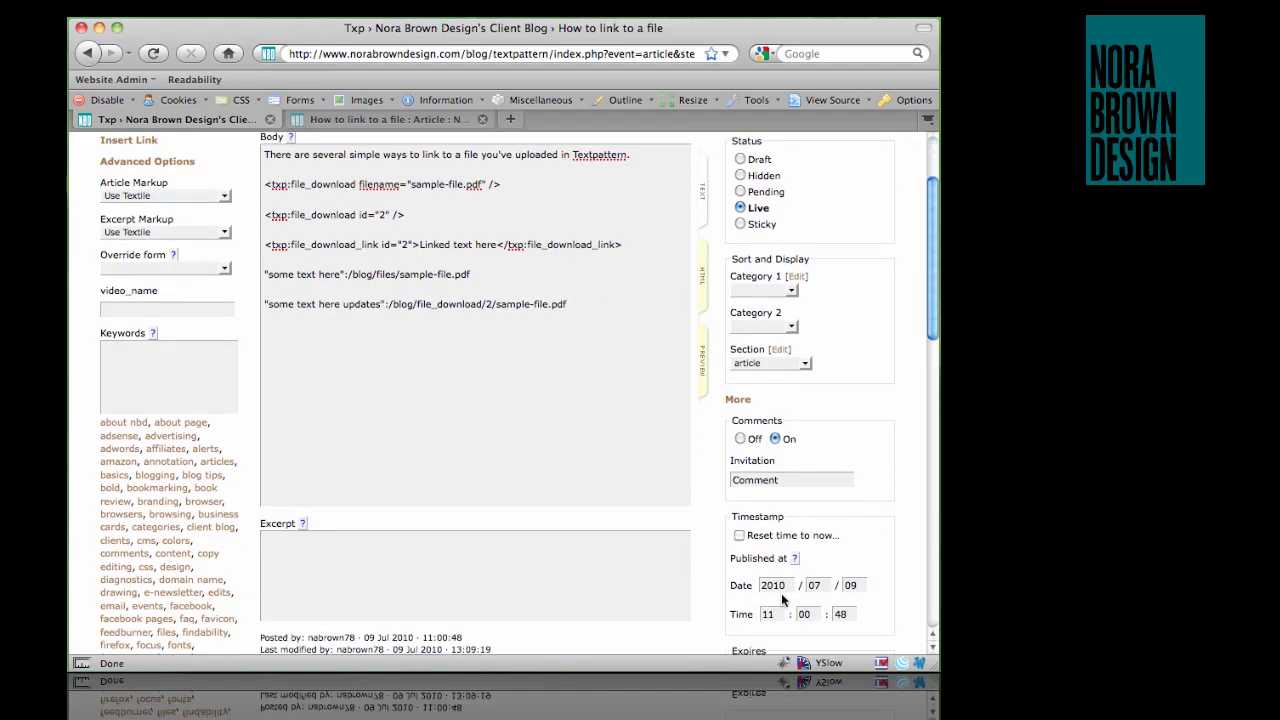
pyautogui.click(757, 612)
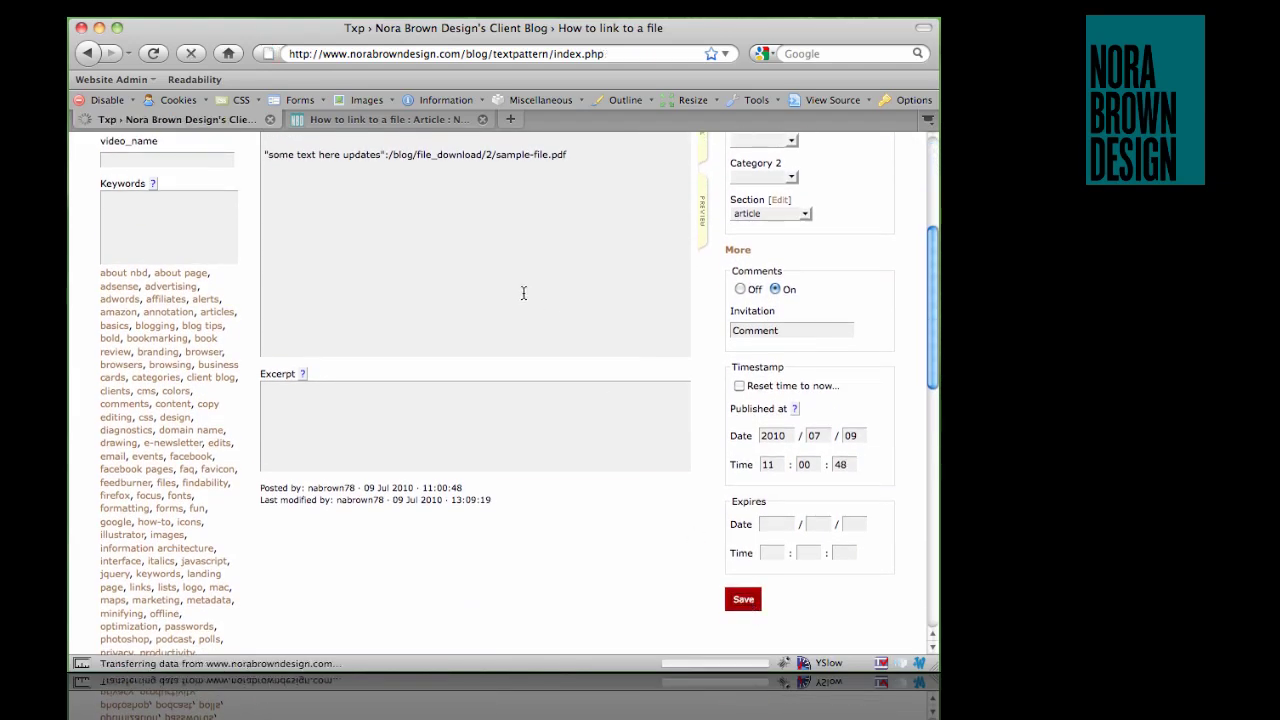
pyautogui.click(394, 121)
# Reload the published article page to show the newly added link
pyautogui.press('super+r')
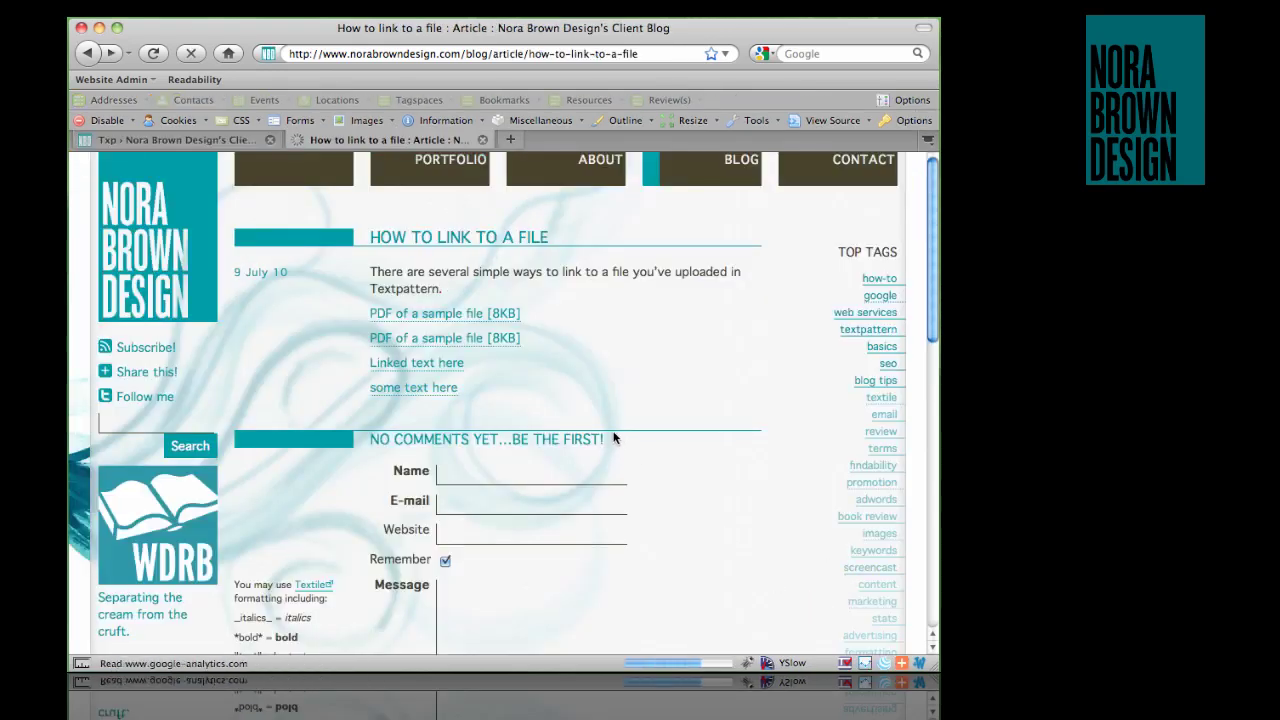